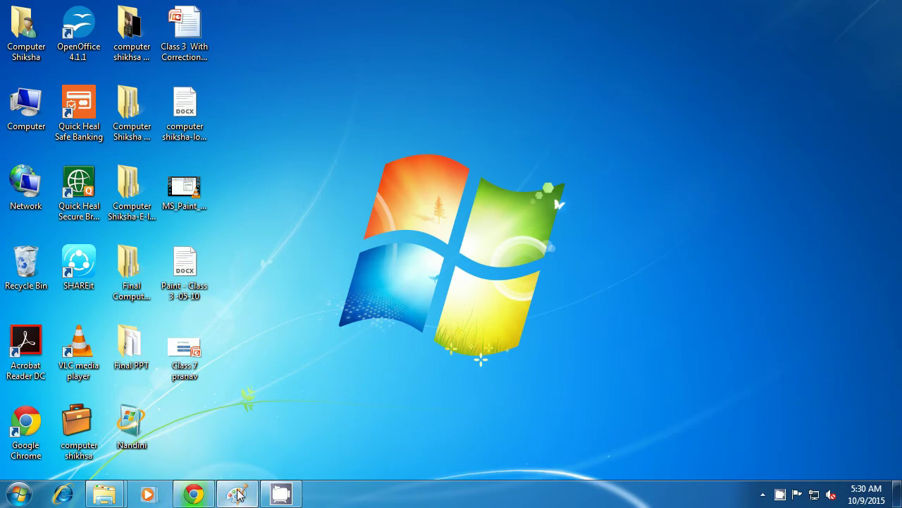
Switch to Paint and set up the Line shape with the second-thickest line size.
{"action": "left_click", "coordinate": [237, 494]}
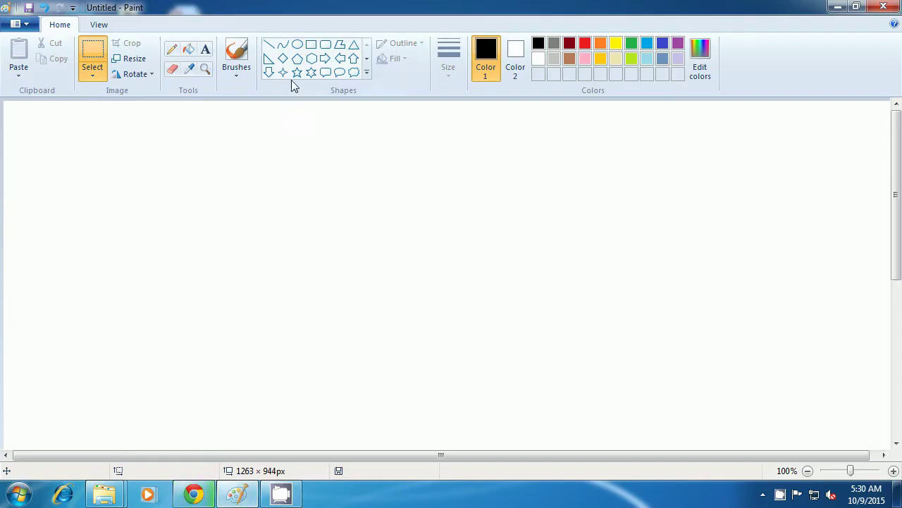
{"action": "left_click", "coordinate": [270, 46]}
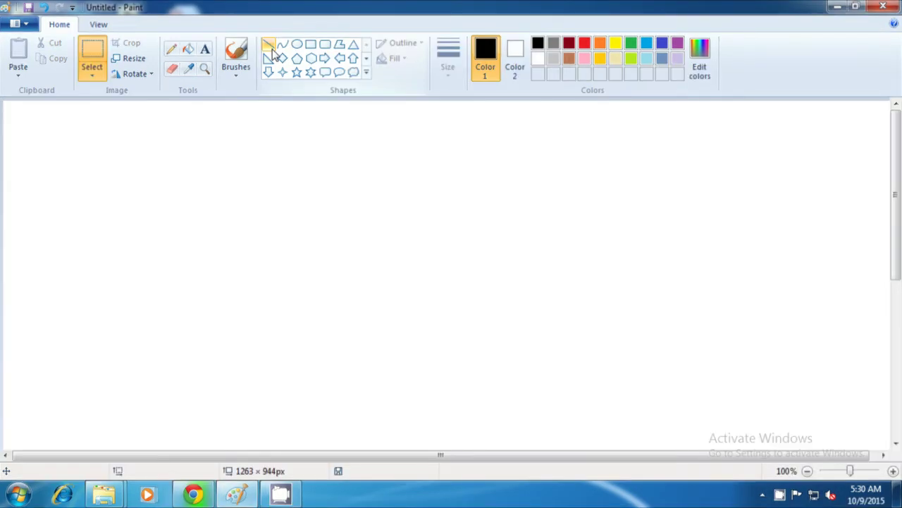
{"action": "left_click", "coordinate": [272, 50]}
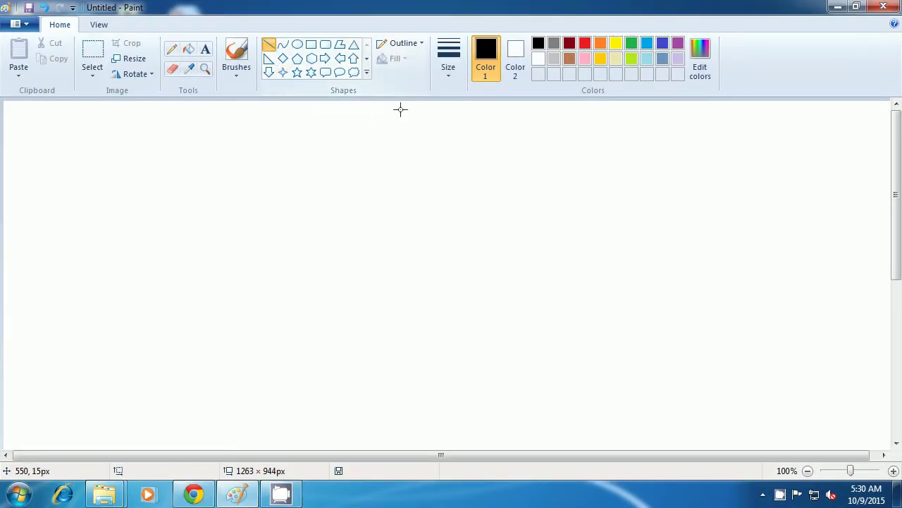
{"action": "left_click", "coordinate": [447, 76]}
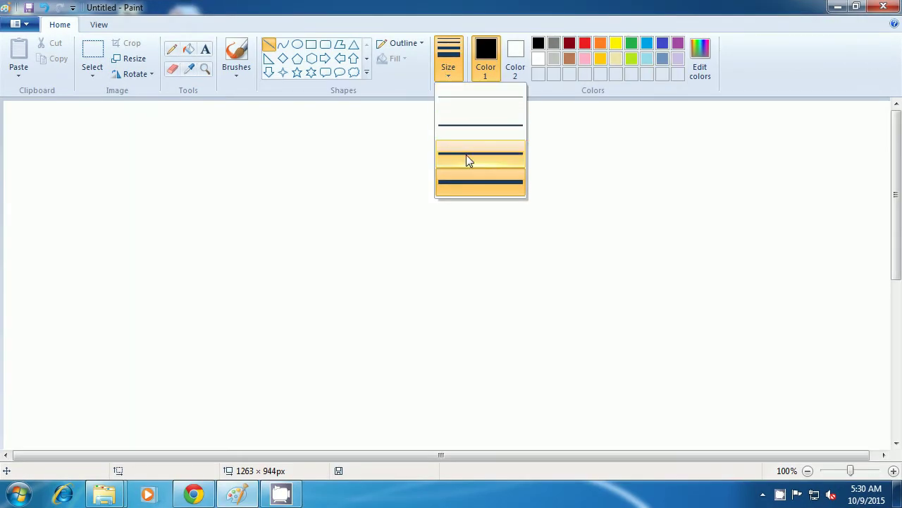
{"action": "left_click", "coordinate": [466, 159]}
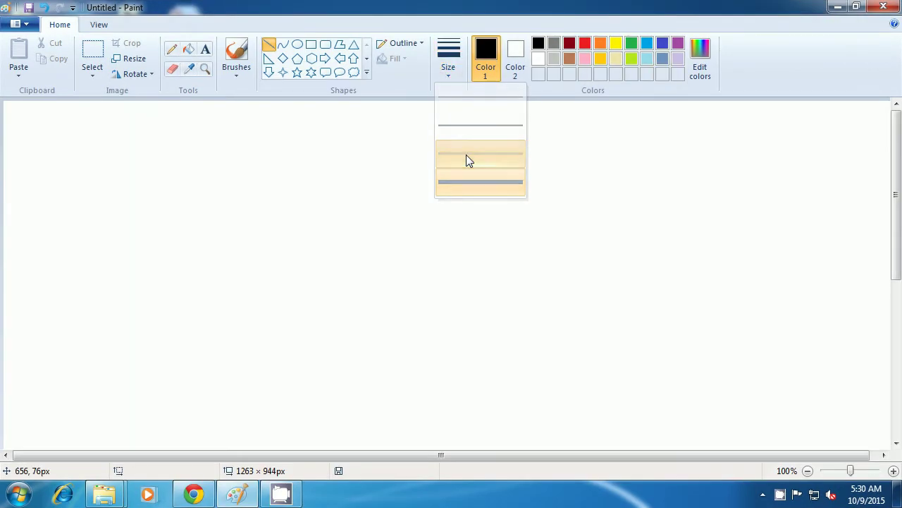
Draw a dark red letter L from straight lines near the canvas's upper-left corner, with a base about 74 px wide.
{"action": "left_click", "coordinate": [570, 44]}
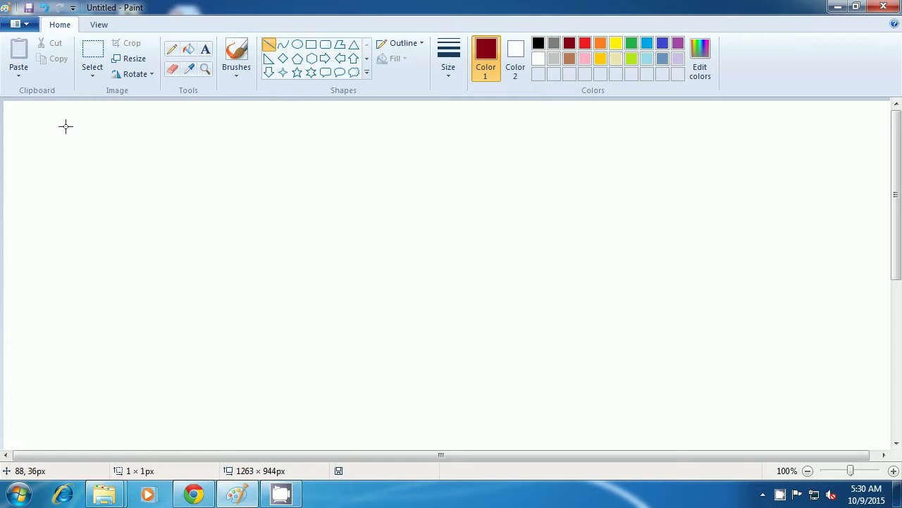
{"action": "left_click_drag", "start_coordinate": [65, 128], "coordinate": [65, 203]}
{"action": "left_click", "coordinate": [81, 199]}
{"action": "left_click_drag", "start_coordinate": [66, 203], "coordinate": [117, 203]}
{"action": "left_click", "coordinate": [139, 203]}
{"action": "key", "text": "ctrl+z"}
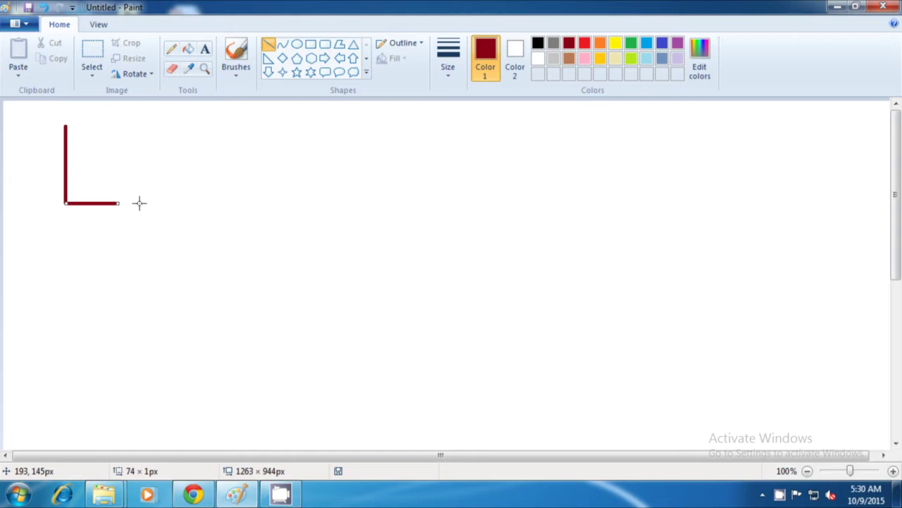
{"action": "left_click", "coordinate": [139, 203]}
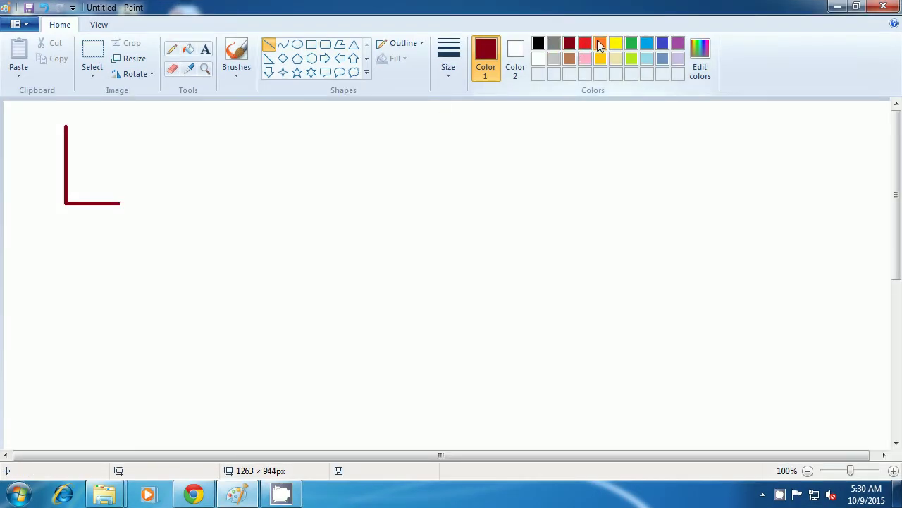
Draw an orange letter F beside the L from one vertical and two horizontal lines.
{"action": "left_click", "coordinate": [600, 45]}
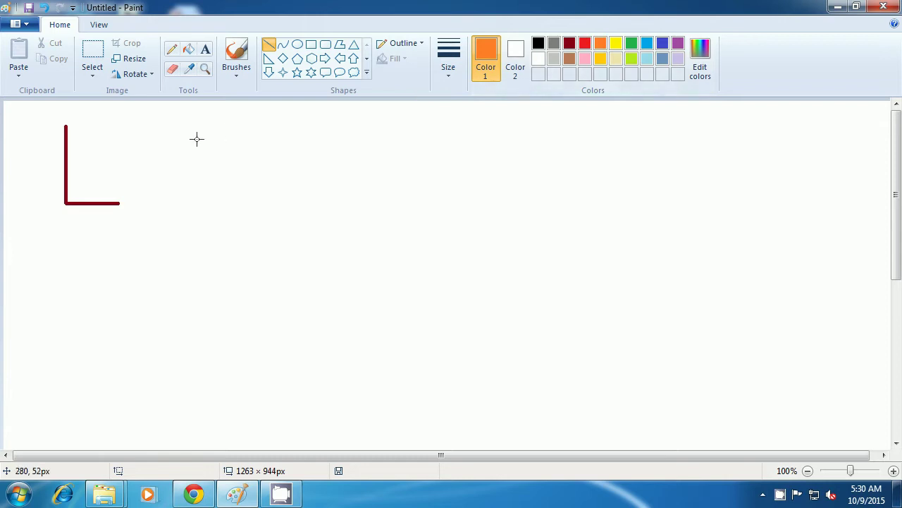
{"action": "left_click_drag", "start_coordinate": [180, 123], "coordinate": [180, 206]}
{"action": "left_click_drag", "start_coordinate": [179, 125], "coordinate": [214, 124]}
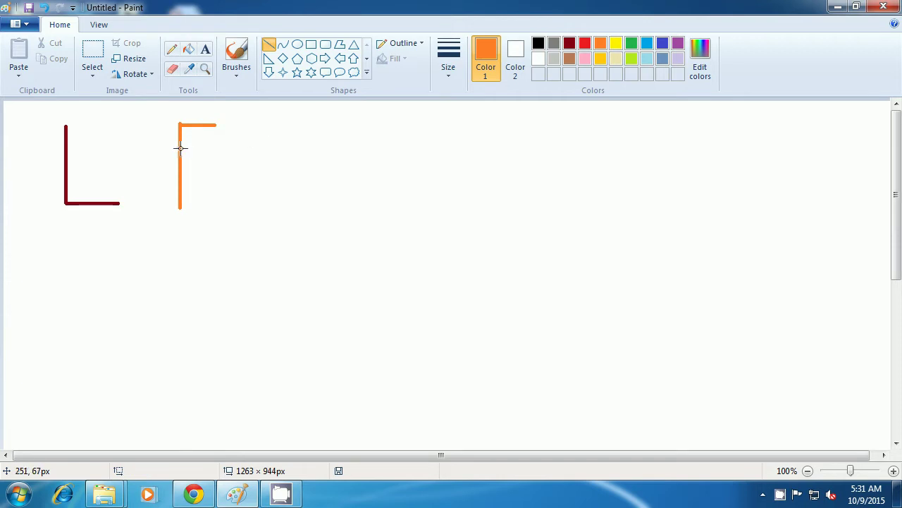
{"action": "left_click_drag", "start_coordinate": [180, 147], "coordinate": [217, 147]}
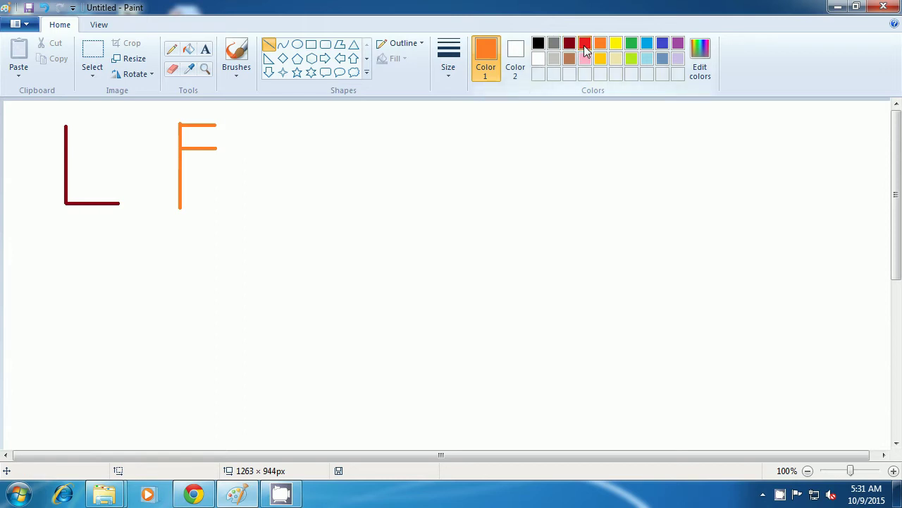
Draw a red letter Y beside the F from two slanted lines meeting above a vertical stem.
{"action": "left_click", "coordinate": [585, 44]}
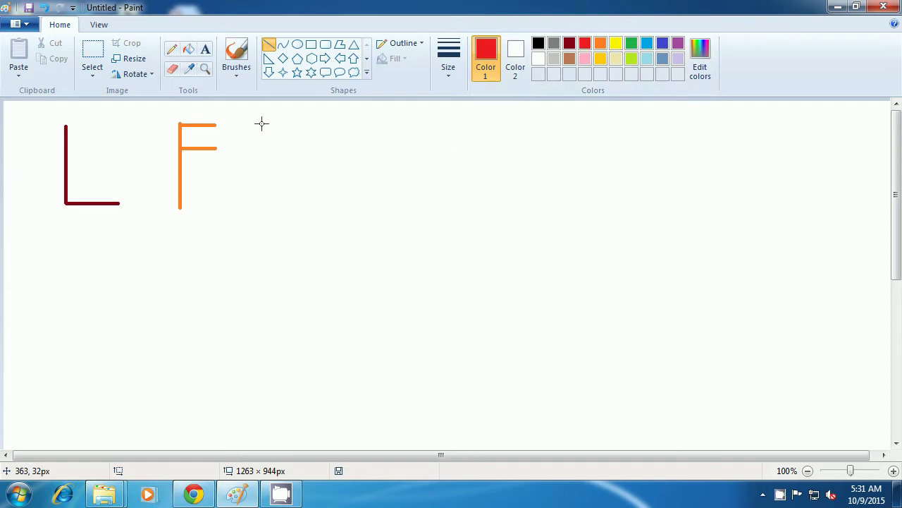
{"action": "left_click_drag", "start_coordinate": [262, 124], "coordinate": [282, 167]}
{"action": "left_click_drag", "start_coordinate": [314, 121], "coordinate": [285, 168]}
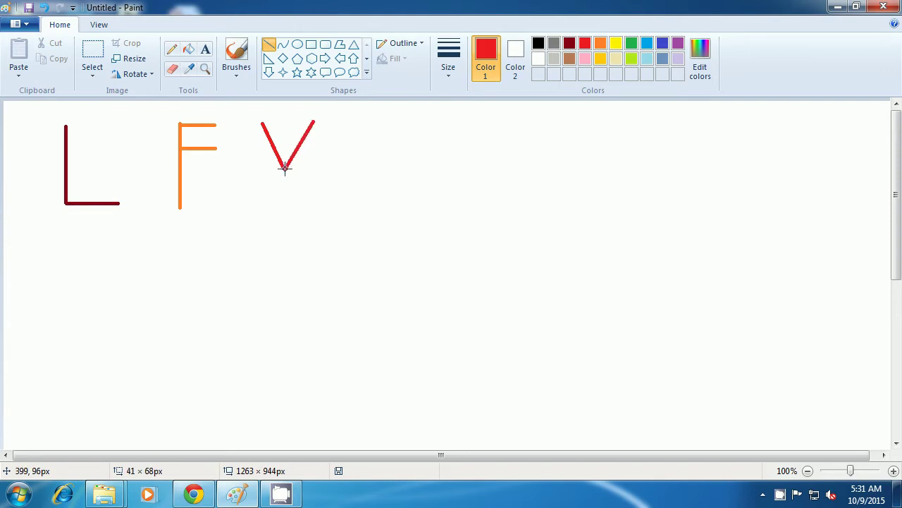
{"action": "left_click", "coordinate": [341, 161]}
{"action": "left_click_drag", "start_coordinate": [283, 167], "coordinate": [284, 217]}
{"action": "left_click", "coordinate": [332, 207]}
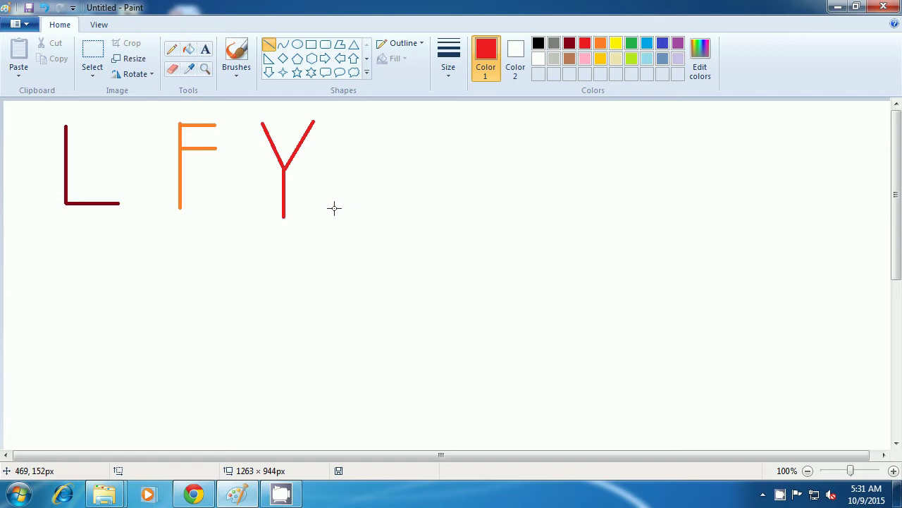
Draw a turquoise letter E beside the Y from a vertical line and three horizontal bars, the middle one about 63 px wide.
{"action": "left_click", "coordinate": [652, 47]}
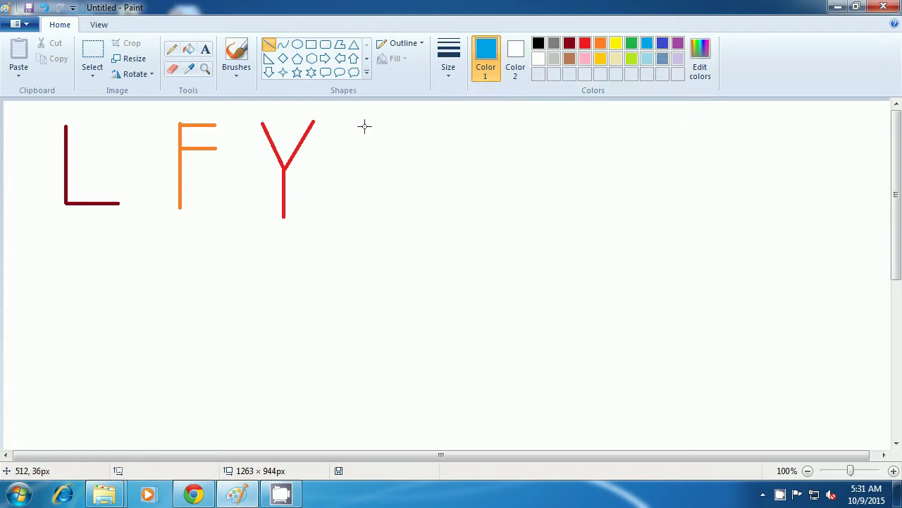
{"action": "left_click_drag", "start_coordinate": [365, 120], "coordinate": [364, 205]}
{"action": "left_click", "coordinate": [411, 195]}
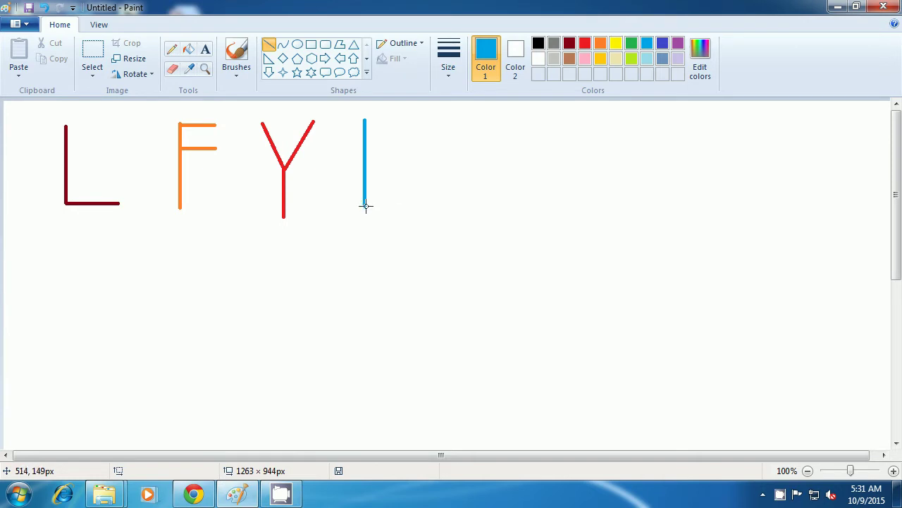
{"action": "left_click_drag", "start_coordinate": [364, 205], "coordinate": [418, 205]}
{"action": "left_click", "coordinate": [453, 205]}
{"action": "mouse_move", "coordinate": [366, 162]}
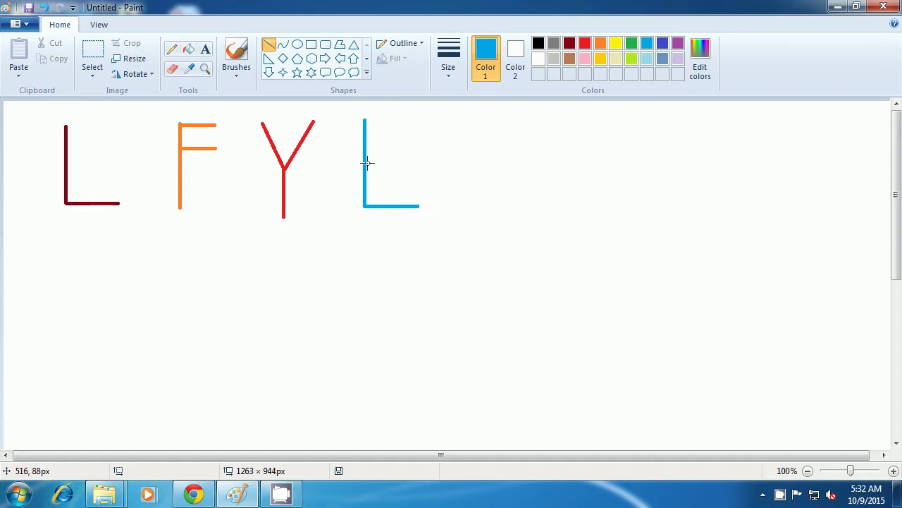
{"action": "left_click_drag", "start_coordinate": [366, 162], "coordinate": [410, 164]}
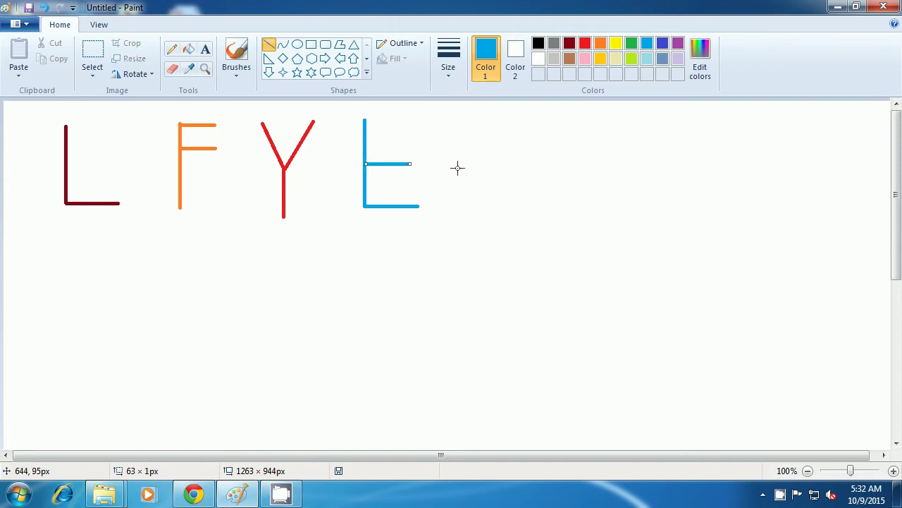
{"action": "mouse_move", "coordinate": [364, 121]}
{"action": "left_mouse_down"}
{"action": "mouse_move", "coordinate": [416, 125]}
{"action": "mouse_move", "coordinate": [407, 120]}
{"action": "left_mouse_up"}
{"action": "left_click", "coordinate": [476, 133]}
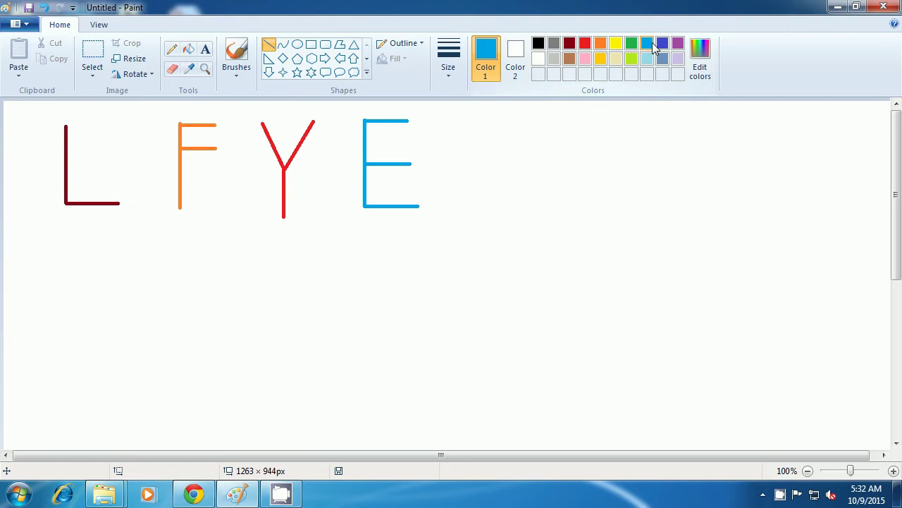
Draw an indigo letter H beside the E from two vertical lines joined by a crossbar.
{"action": "left_click", "coordinate": [663, 45]}
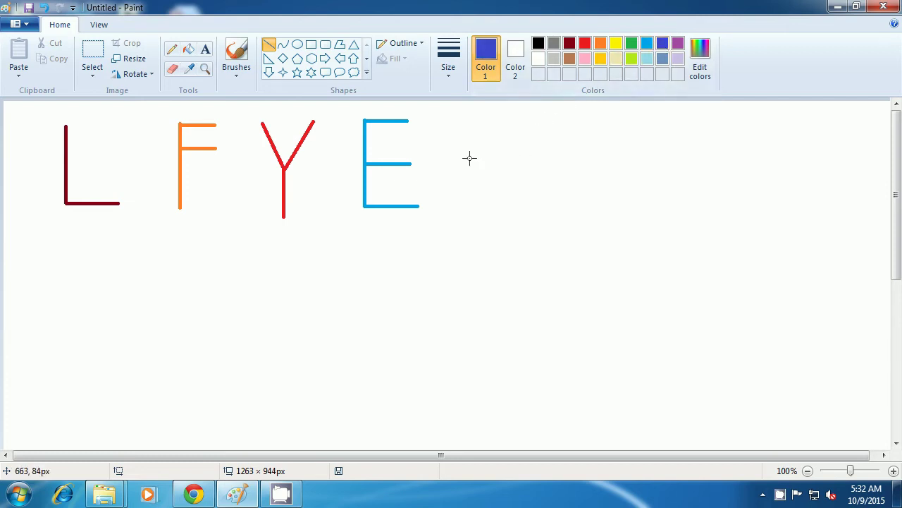
{"action": "left_click_drag", "start_coordinate": [472, 113], "coordinate": [472, 207]}
{"action": "left_click", "coordinate": [500, 197]}
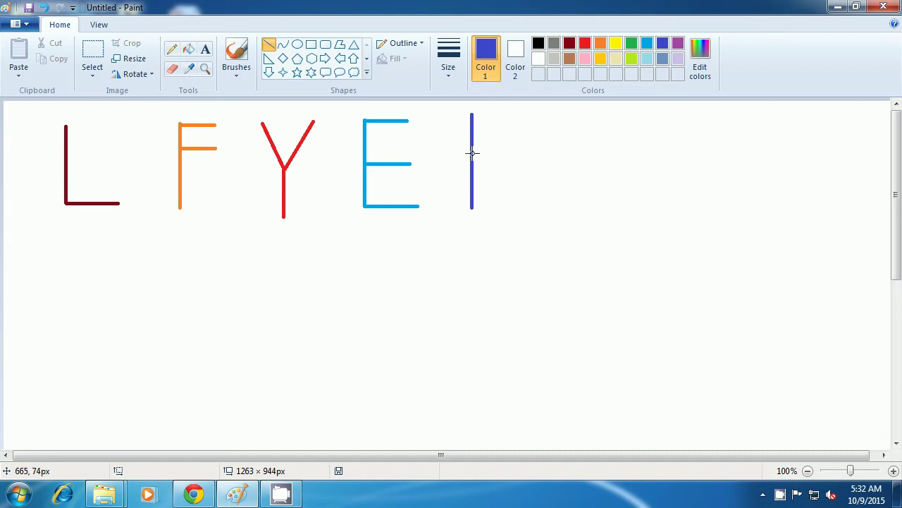
{"action": "left_click_drag", "start_coordinate": [473, 153], "coordinate": [518, 153]}
{"action": "left_click", "coordinate": [516, 188]}
{"action": "left_click_drag", "start_coordinate": [517, 114], "coordinate": [518, 213]}
{"action": "left_click", "coordinate": [568, 216]}
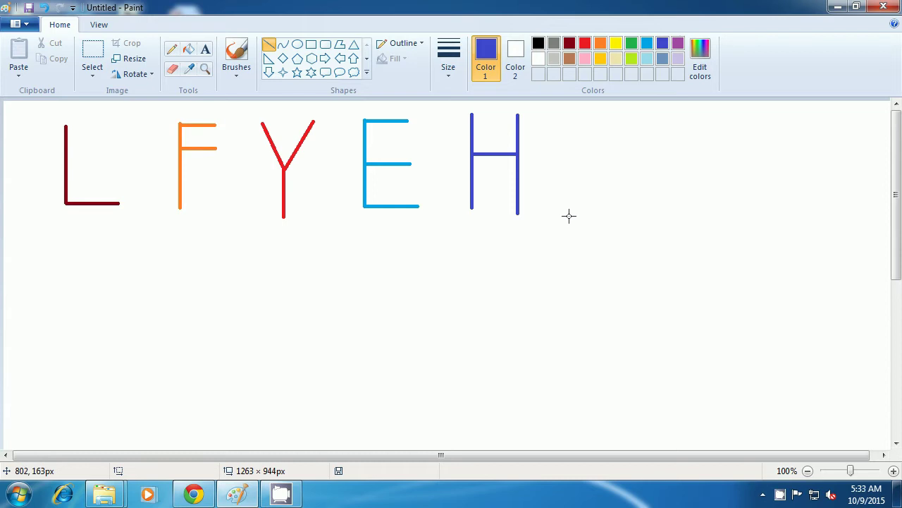
Draw a lavender letter I beside the H with a top bar about 102 px wide, a vertical stem and a bottom bar.
{"action": "left_click", "coordinate": [678, 60]}
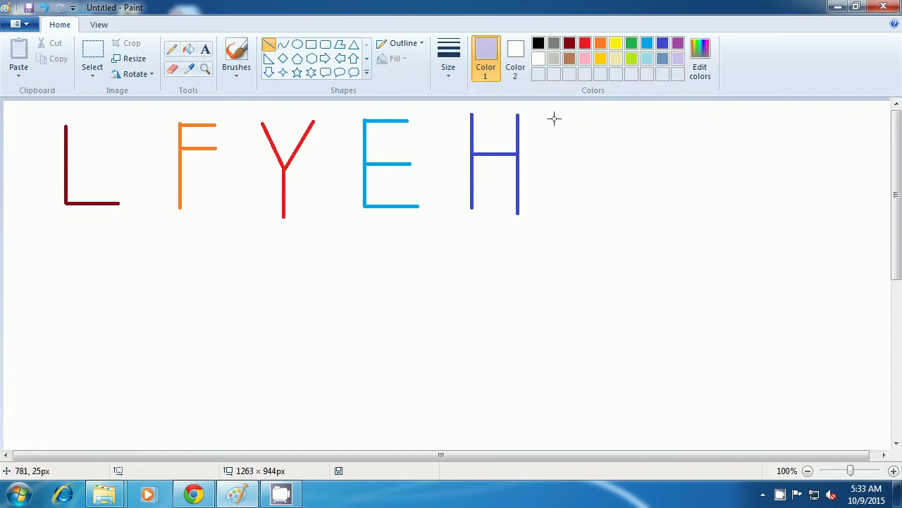
{"action": "left_click_drag", "start_coordinate": [553, 118], "coordinate": [625, 119]}
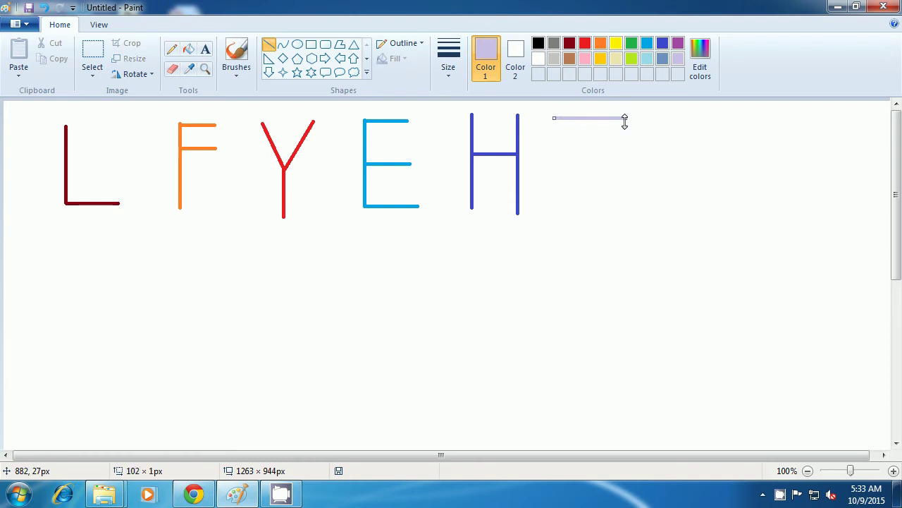
{"action": "left_click", "coordinate": [638, 145]}
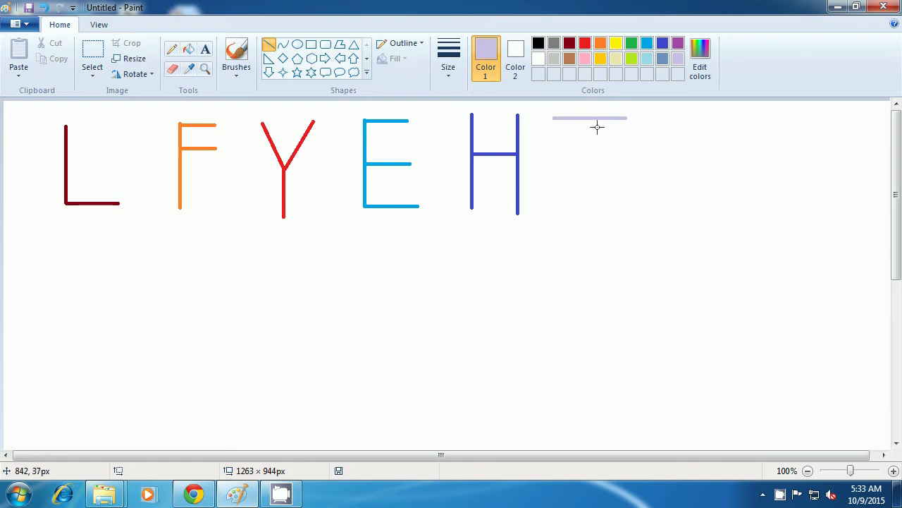
{"action": "left_click_drag", "start_coordinate": [589, 119], "coordinate": [588, 191]}
{"action": "left_click", "coordinate": [624, 191]}
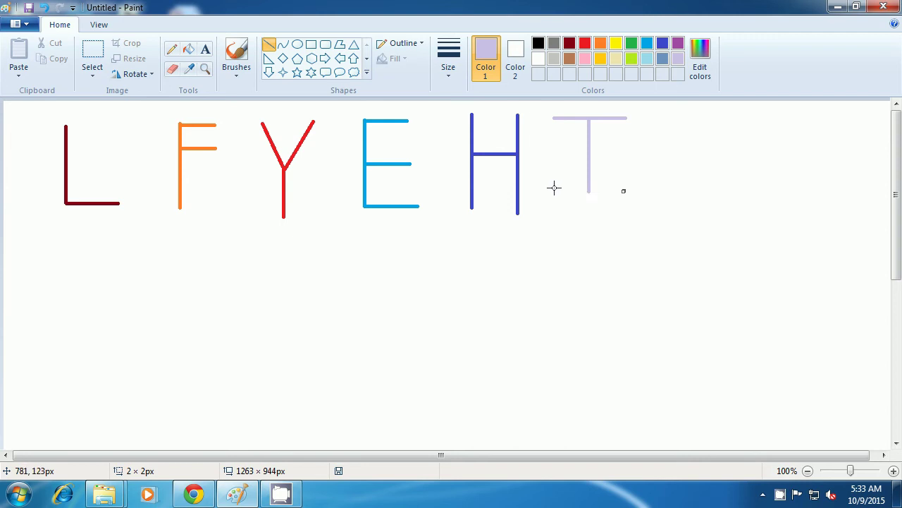
{"action": "key", "text": "ctrl+z"}
{"action": "left_click_drag", "start_coordinate": [556, 191], "coordinate": [624, 191]}
{"action": "left_click", "coordinate": [686, 201]}
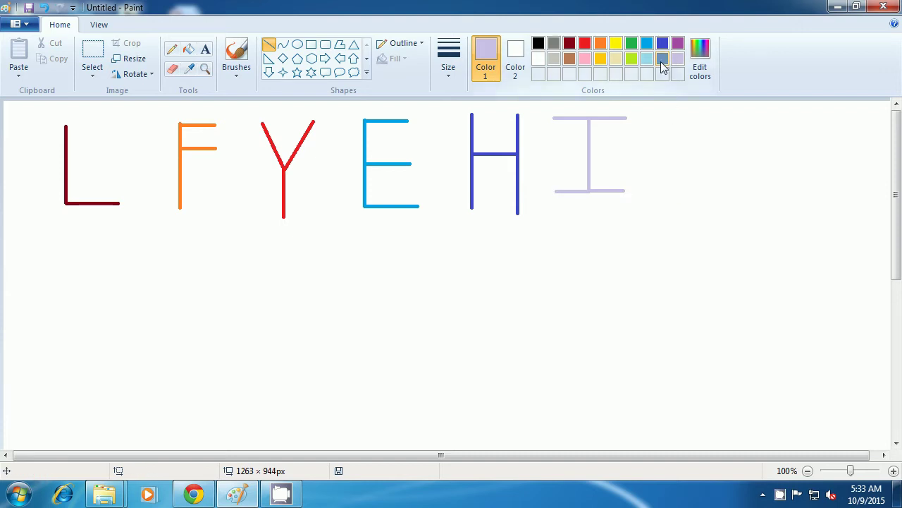
Draw a blue-gray letter X beside the I from two crossing diagonals, about 80 × 116 px and 127 × 123 px.
{"action": "left_click", "coordinate": [663, 59]}
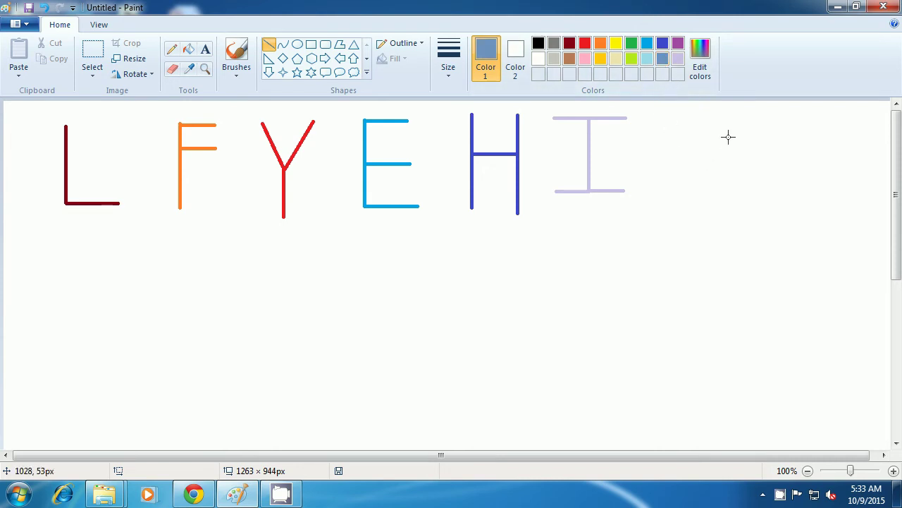
{"action": "left_click_drag", "start_coordinate": [731, 119], "coordinate": [676, 201]}
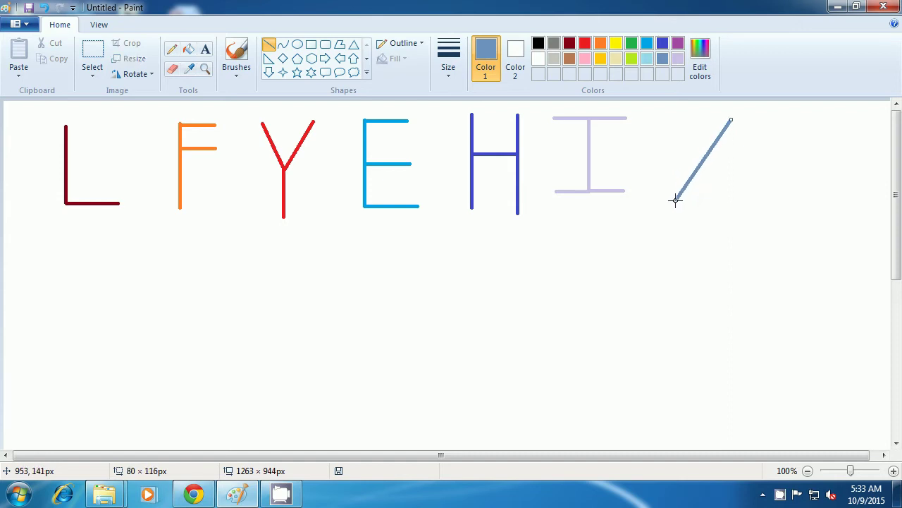
{"action": "left_click", "coordinate": [752, 198]}
{"action": "left_click_drag", "start_coordinate": [664, 117], "coordinate": [756, 203]}
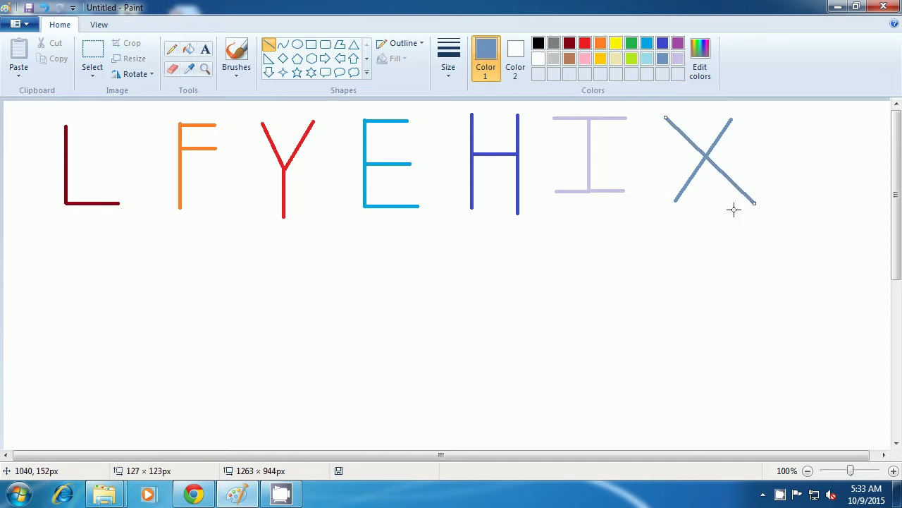
{"action": "left_click", "coordinate": [720, 229]}
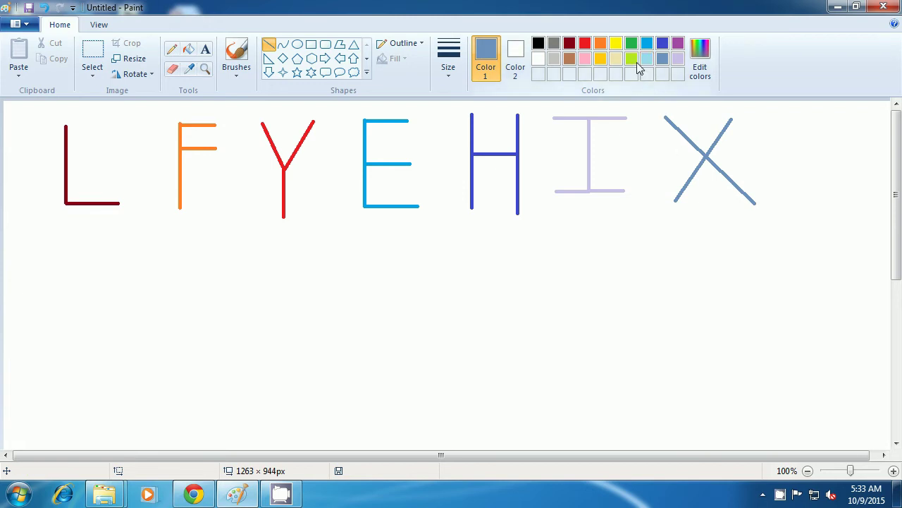
Draw a lime letter W from four slanted lines below the L, starting a second row.
{"action": "left_click", "coordinate": [631, 62]}
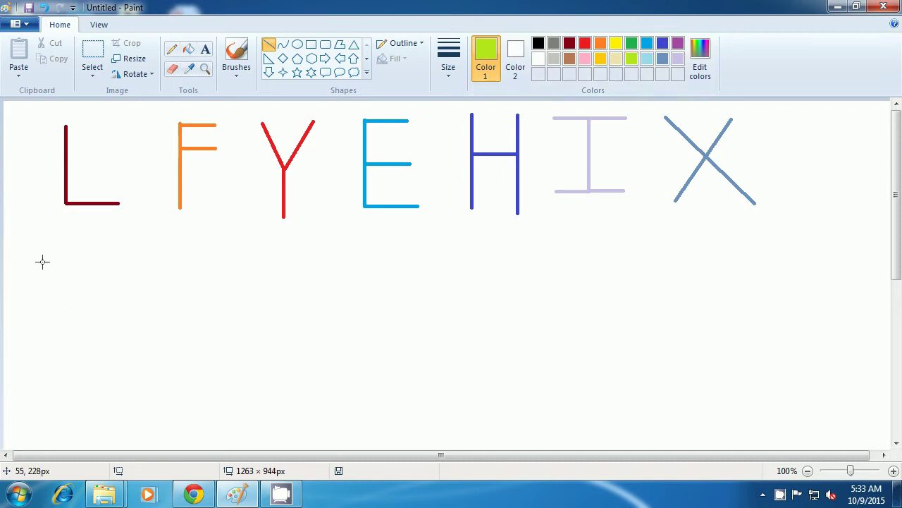
{"action": "left_click_drag", "start_coordinate": [43, 262], "coordinate": [58, 326]}
{"action": "left_click", "coordinate": [62, 325]}
{"action": "left_click_drag", "start_coordinate": [59, 325], "coordinate": [78, 303]}
{"action": "left_click", "coordinate": [78, 306]}
{"action": "left_click_drag", "start_coordinate": [79, 303], "coordinate": [105, 256]}
{"action": "left_click", "coordinate": [129, 333]}
Draw a rose letter A beside the W from two slanted lines and a crossbar about 44 px wide.
{"action": "left_click", "coordinate": [153, 283]}
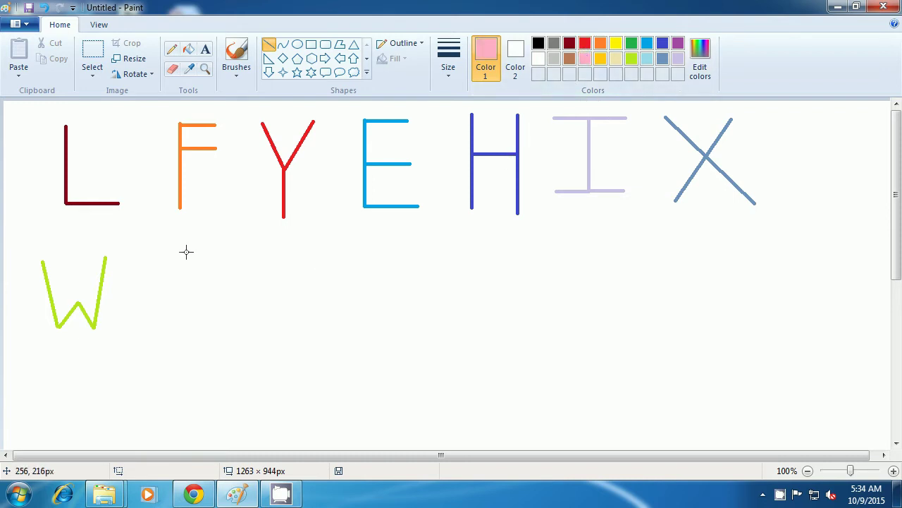
{"action": "mouse_move", "coordinate": [186, 251]}
{"action": "left_mouse_down"}
{"action": "mouse_move", "coordinate": [161, 290]}
{"action": "mouse_move", "coordinate": [160, 321]}
{"action": "left_mouse_up"}
{"action": "left_click", "coordinate": [190, 318]}
{"action": "left_click_drag", "start_coordinate": [187, 251], "coordinate": [215, 314]}
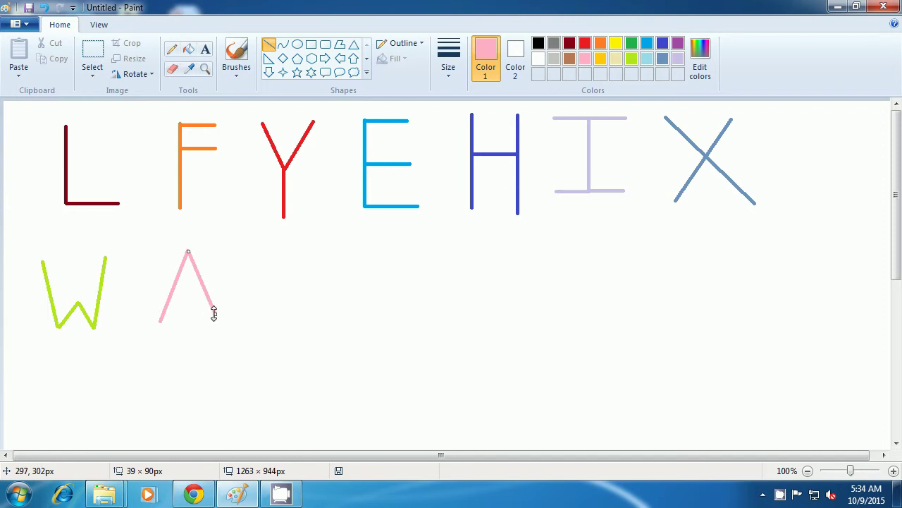
{"action": "left_click_drag", "start_coordinate": [215, 314], "coordinate": [216, 318]}
{"action": "left_click", "coordinate": [190, 332]}
{"action": "left_click_drag", "start_coordinate": [174, 287], "coordinate": [204, 288]}
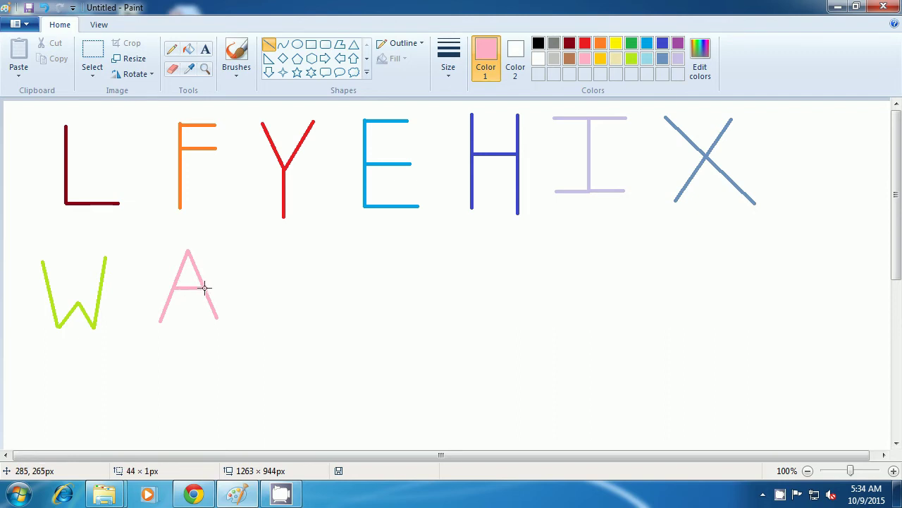
Draw an orange letter T beside the A with a stem about 97 px tall and a slightly slanted top bar.
{"action": "left_click", "coordinate": [300, 301]}
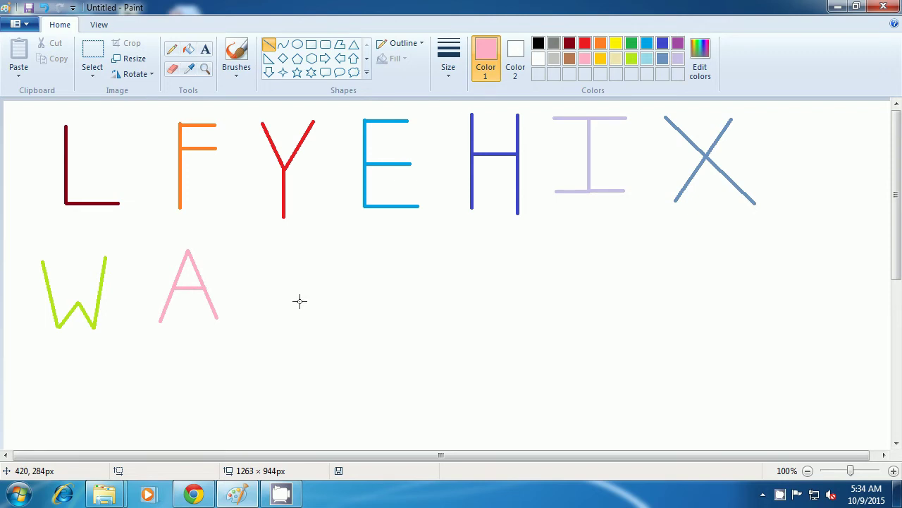
{"action": "left_click", "coordinate": [570, 43]}
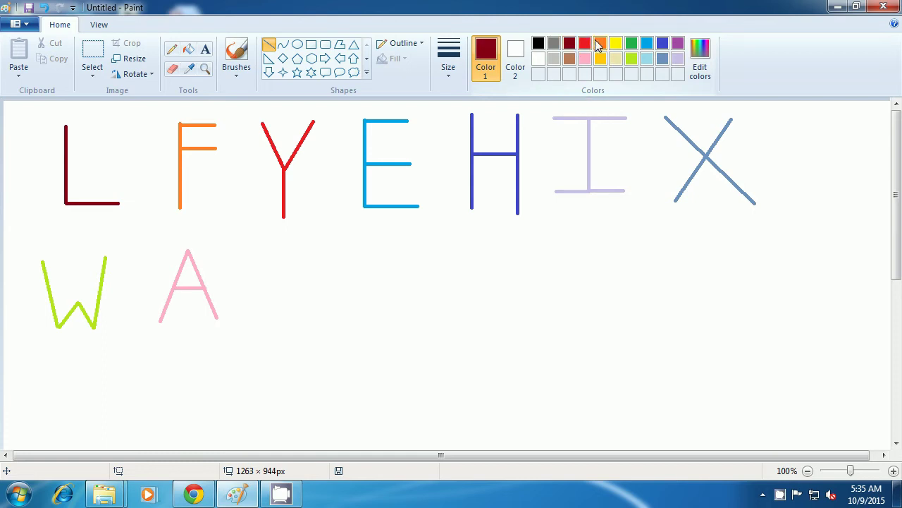
{"action": "left_click", "coordinate": [600, 44]}
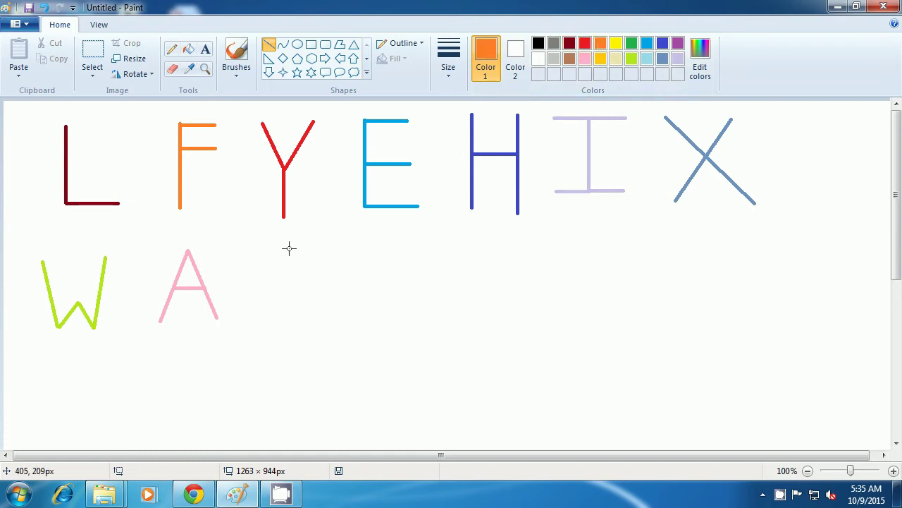
{"action": "left_click_drag", "start_coordinate": [288, 246], "coordinate": [289, 315]}
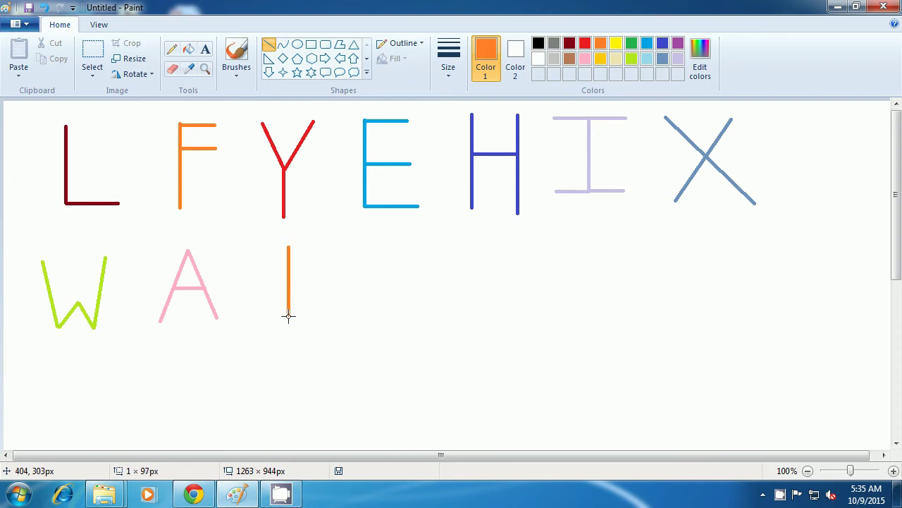
{"action": "left_click", "coordinate": [347, 312]}
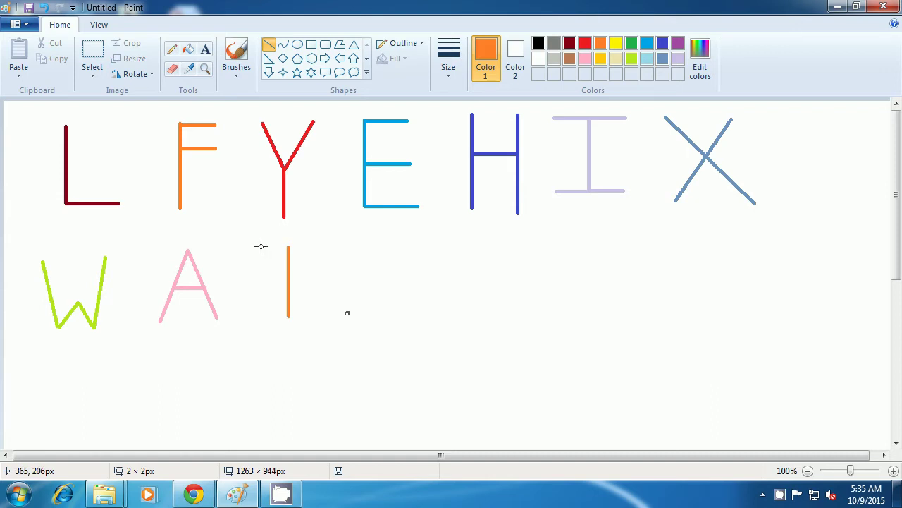
{"action": "left_click_drag", "start_coordinate": [256, 248], "coordinate": [317, 244]}
{"action": "left_click", "coordinate": [360, 284]}
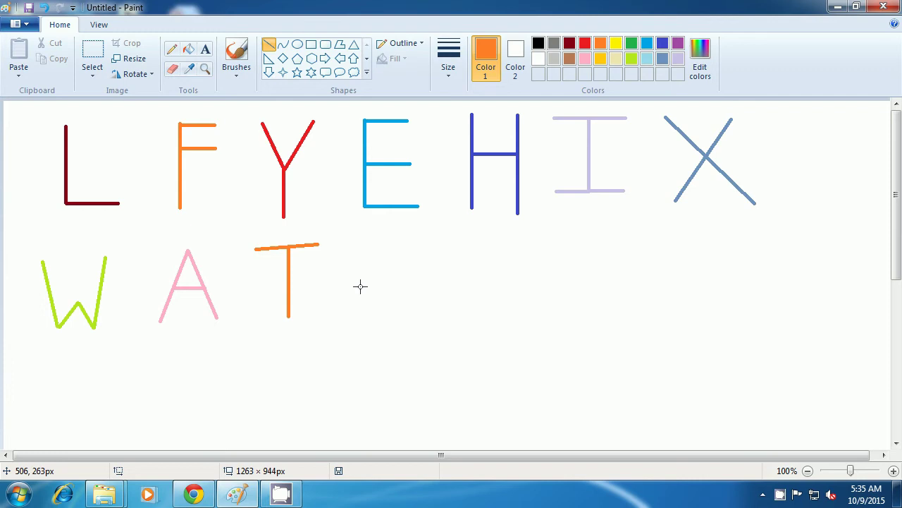
Draw a gold letter N beside the T from two vertical lines joined by a diagonal about 65 × 119 px.
{"action": "left_click", "coordinate": [600, 59]}
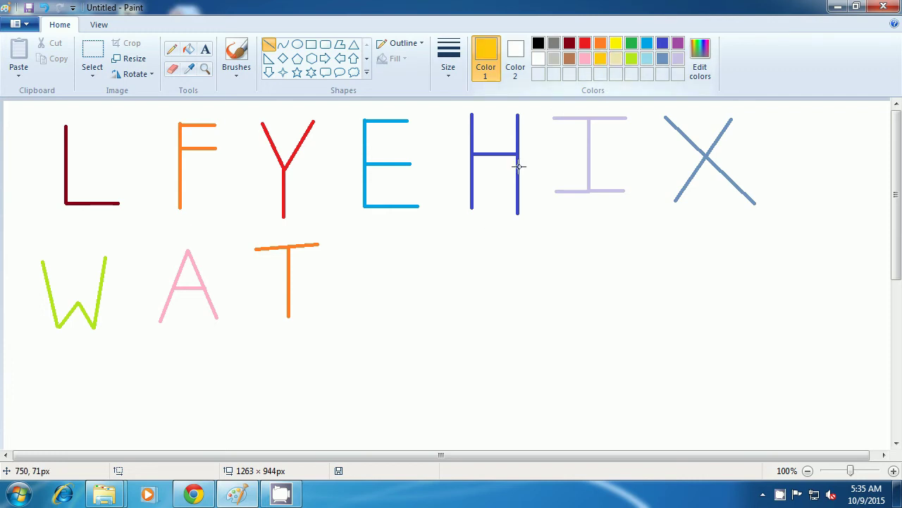
{"action": "left_click_drag", "start_coordinate": [372, 245], "coordinate": [372, 335]}
{"action": "left_click", "coordinate": [409, 321]}
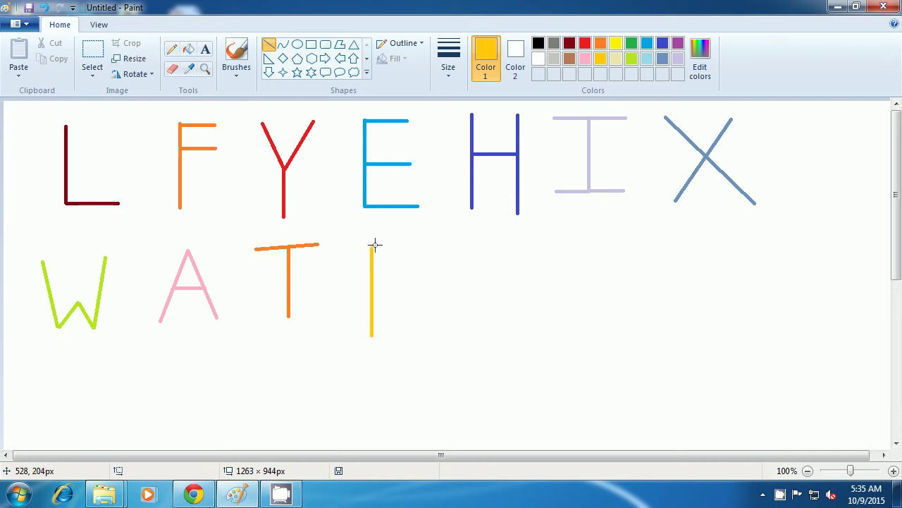
{"action": "left_click_drag", "start_coordinate": [371, 244], "coordinate": [417, 329]}
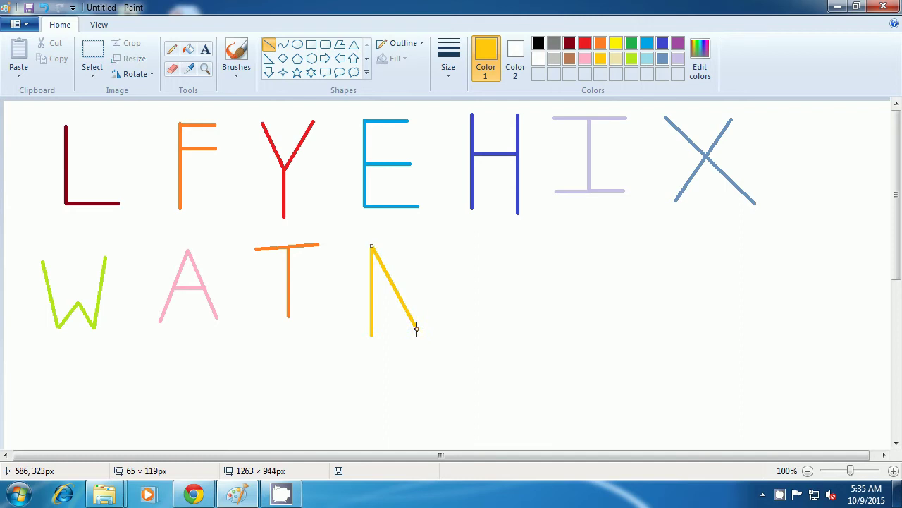
{"action": "left_click", "coordinate": [453, 326]}
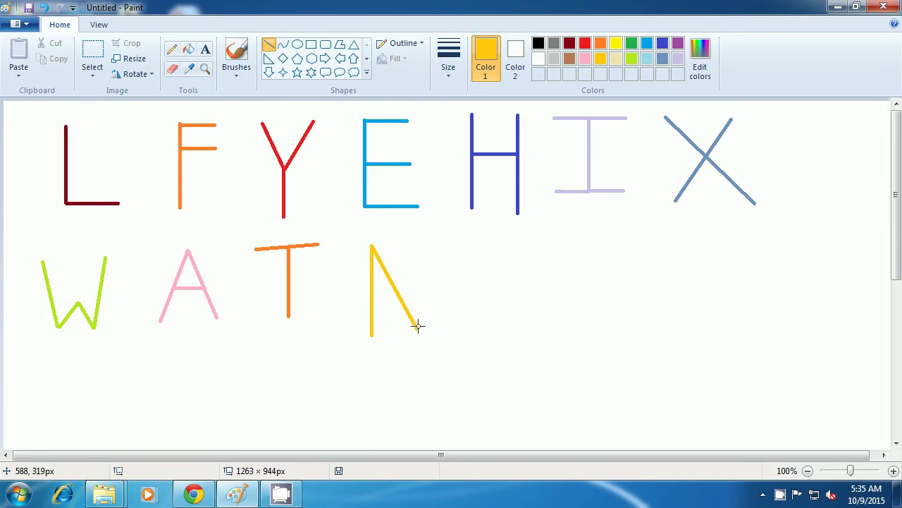
{"action": "left_click_drag", "start_coordinate": [419, 327], "coordinate": [418, 245]}
{"action": "left_click", "coordinate": [527, 275]}
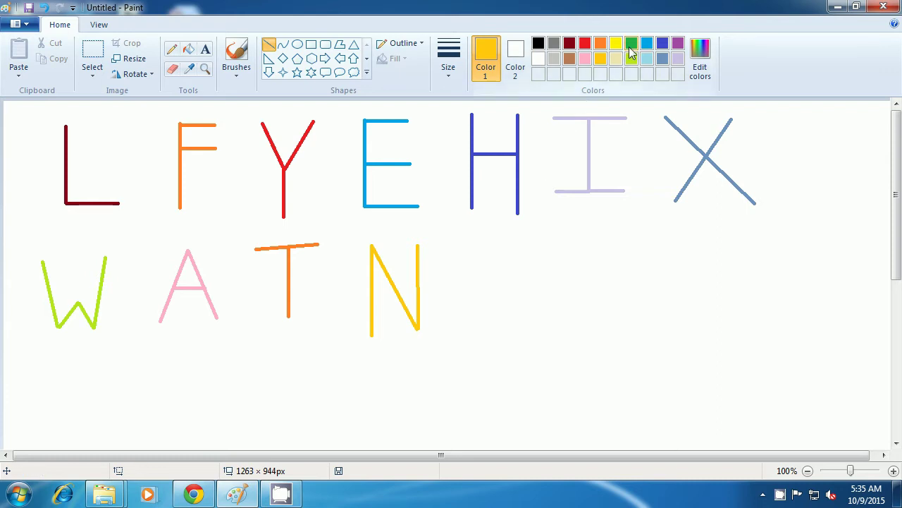
Draw a green letter V beside the N from two slanted lines, the left one about 42 × 109 px.
{"action": "left_click", "coordinate": [631, 45]}
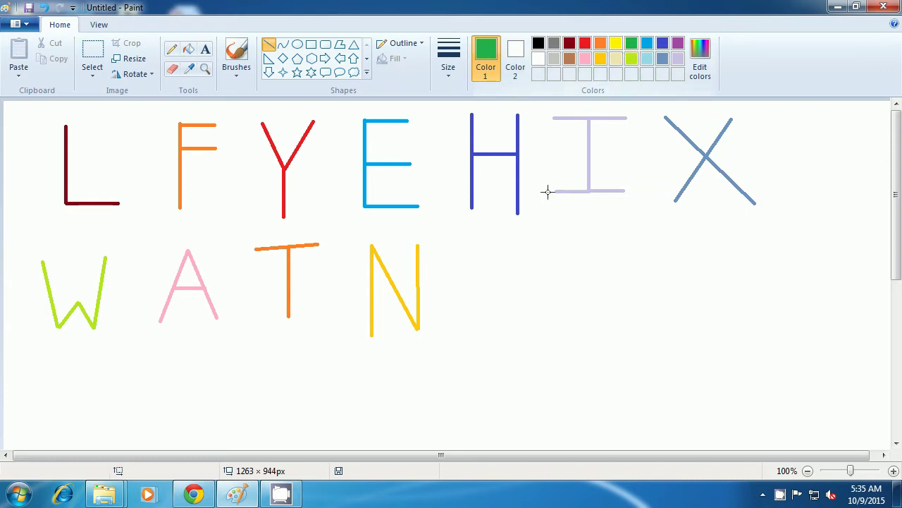
{"action": "left_click_drag", "start_coordinate": [469, 248], "coordinate": [497, 323]}
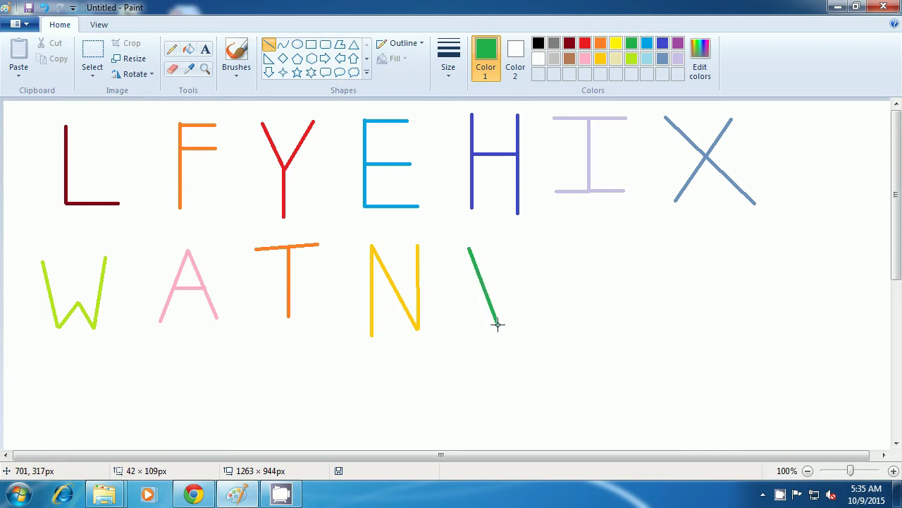
{"action": "left_click", "coordinate": [529, 321]}
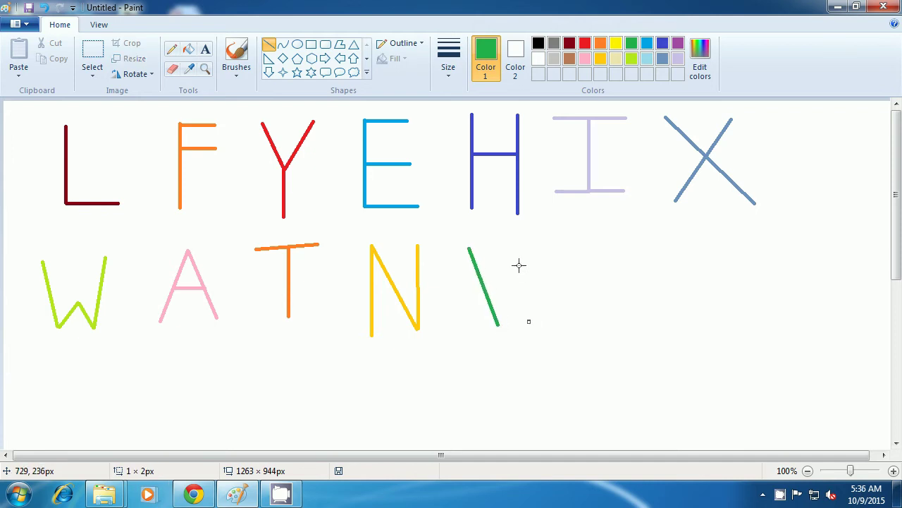
{"action": "key", "text": "ctrl+z"}
{"action": "left_click_drag", "start_coordinate": [524, 244], "coordinate": [500, 323]}
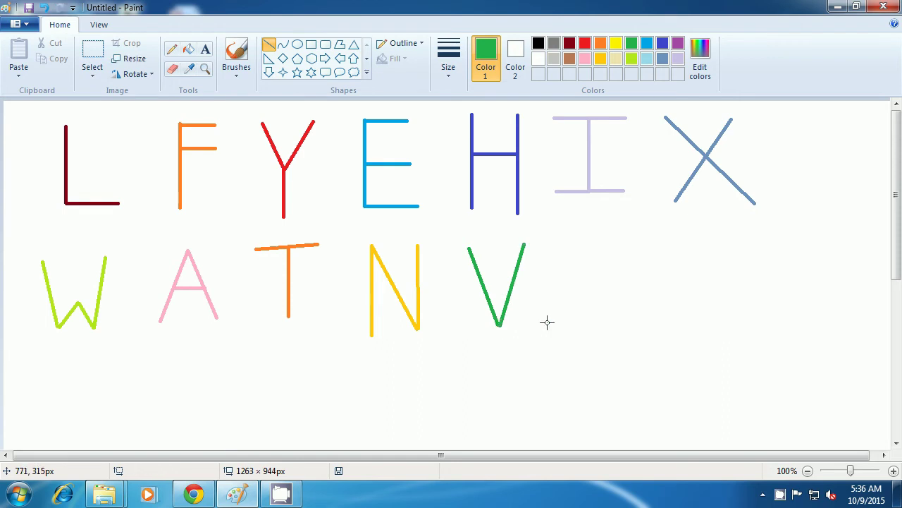
Draw a dark red letter Z beside the V with a top bar about 108 px wide, a diagonal and a bottom bar.
{"action": "left_click", "coordinate": [570, 44]}
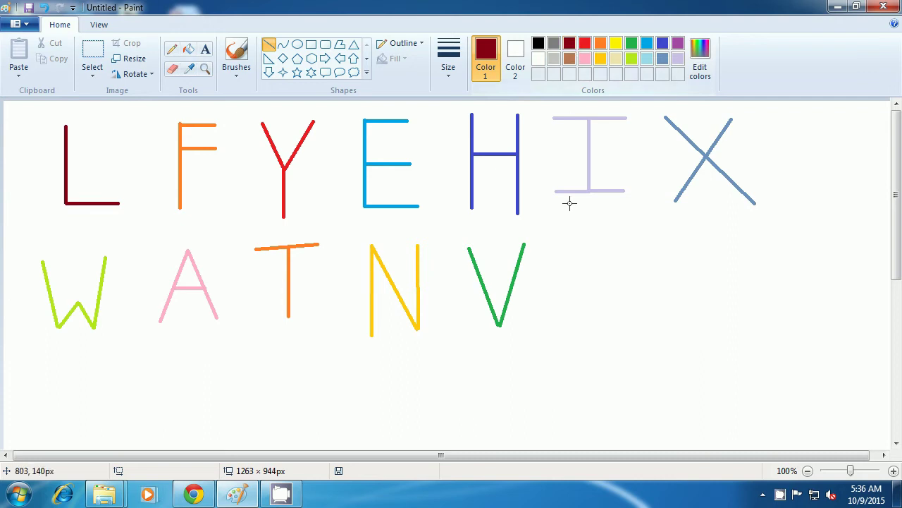
{"action": "left_click_drag", "start_coordinate": [559, 253], "coordinate": [636, 252]}
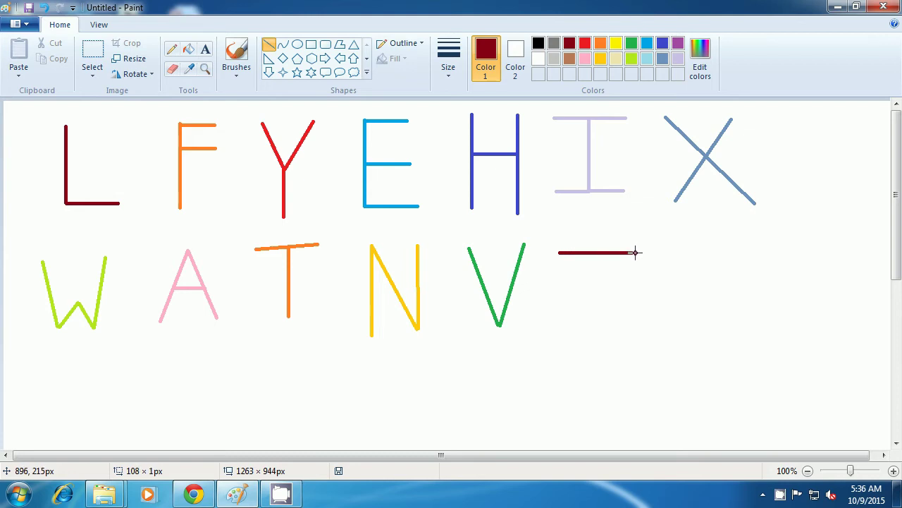
{"action": "left_click", "coordinate": [668, 255]}
{"action": "left_click_drag", "start_coordinate": [637, 253], "coordinate": [564, 311]}
{"action": "left_click", "coordinate": [634, 313]}
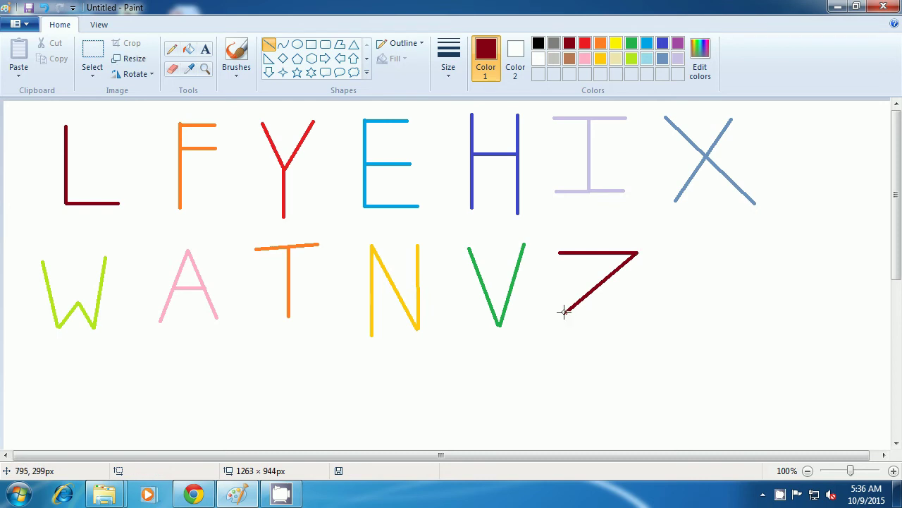
{"action": "left_click_drag", "start_coordinate": [565, 313], "coordinate": [648, 314]}
{"action": "left_click", "coordinate": [697, 307]}
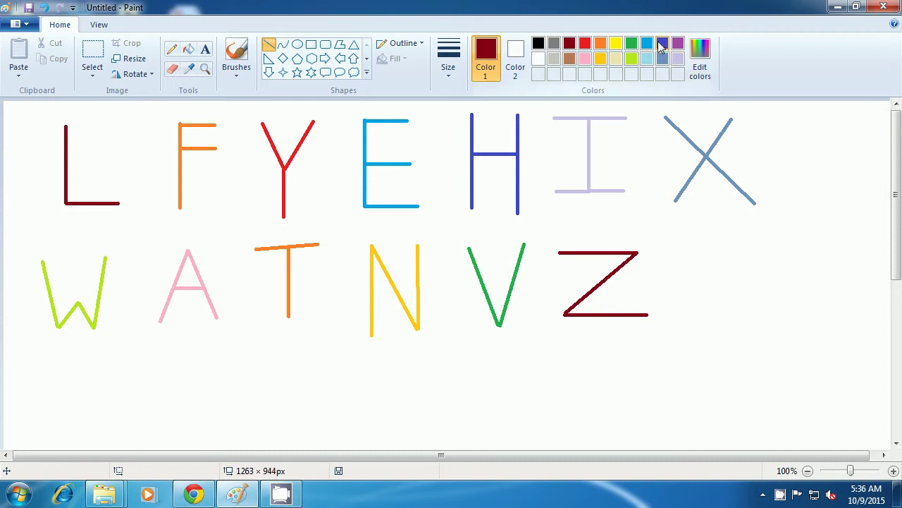
Draw an indigo letter K beside the Z with a vertical stem, an upper arm and a lower arm about 103 × 60 px.
{"action": "left_click", "coordinate": [662, 44]}
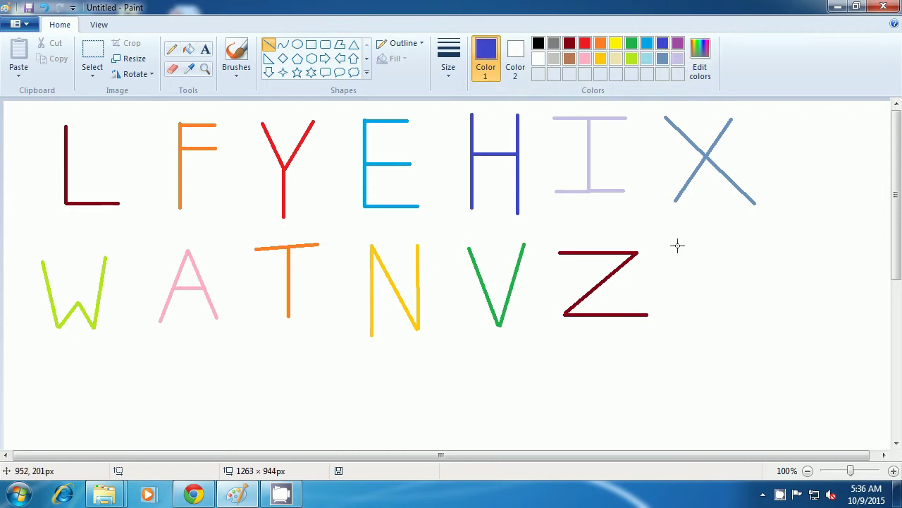
{"action": "left_click_drag", "start_coordinate": [693, 240], "coordinate": [693, 349]}
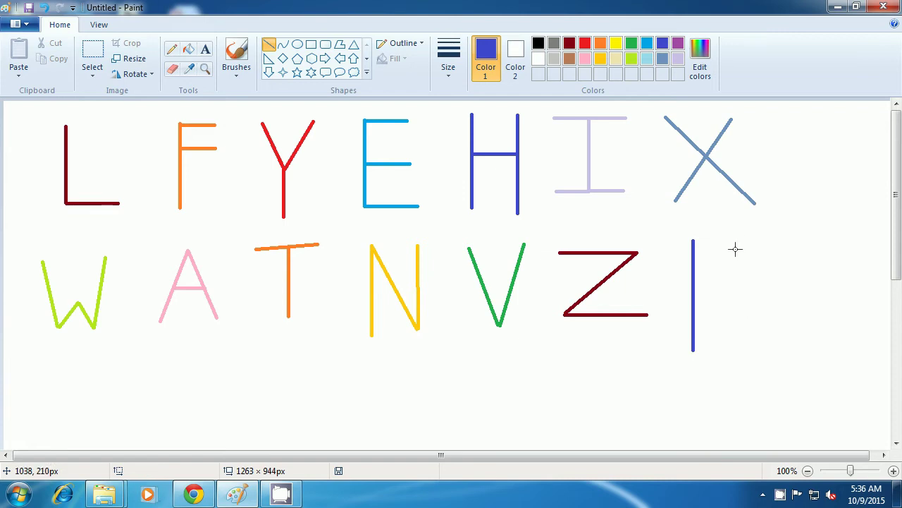
{"action": "left_click_drag", "start_coordinate": [744, 238], "coordinate": [693, 303]}
{"action": "left_click", "coordinate": [779, 334]}
{"action": "left_click_drag", "start_coordinate": [694, 304], "coordinate": [767, 344]}
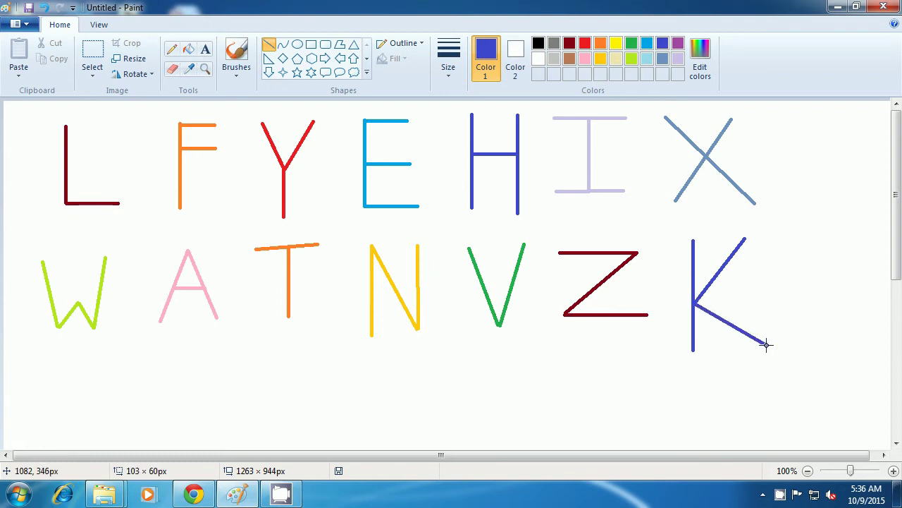
{"action": "left_click", "coordinate": [809, 340]}
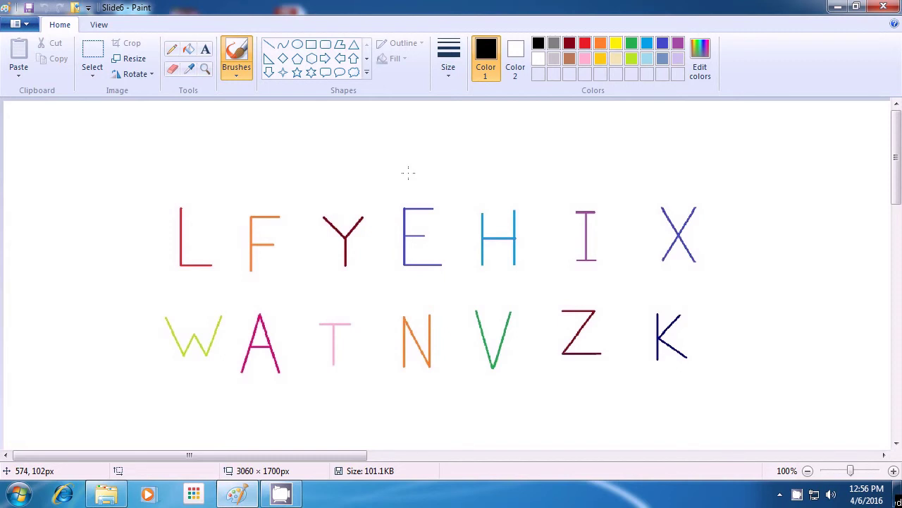
Select the entire Slide6 picture and delete all the letters on it.
{"action": "left_click", "coordinate": [87, 75]}
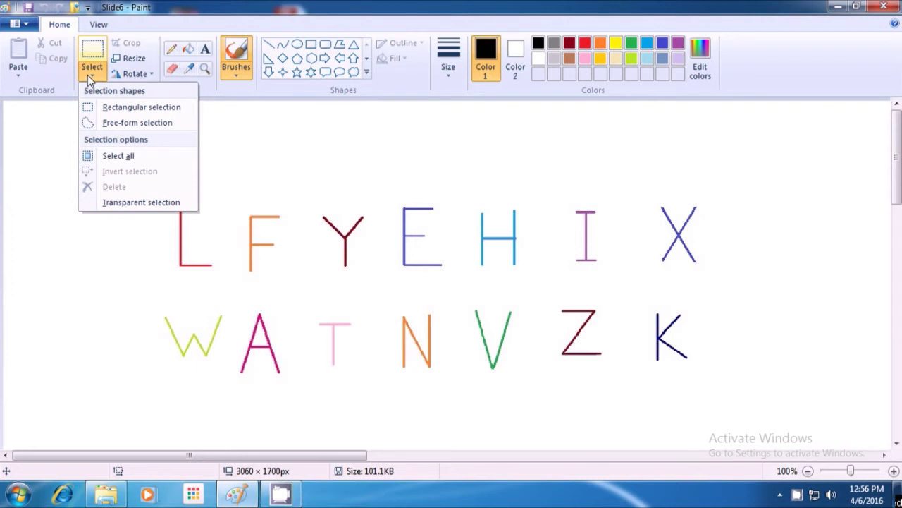
{"action": "left_click", "coordinate": [103, 157]}
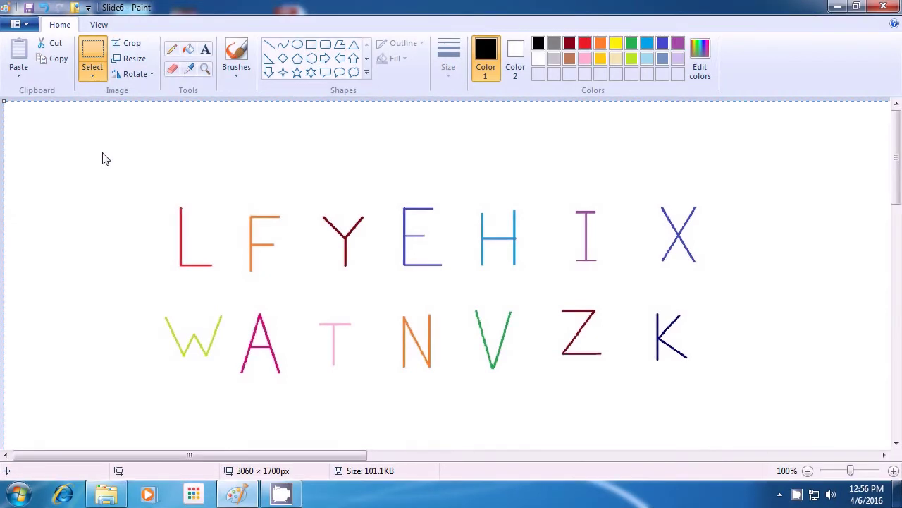
{"action": "key", "text": "Delete"}
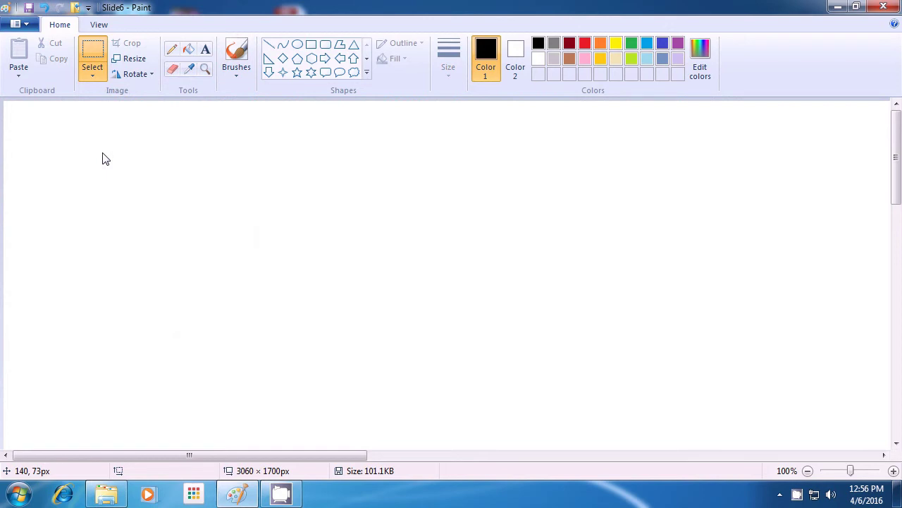
{"action": "right_click", "coordinate": [810, 501]}
{"action": "left_click", "coordinate": [808, 459]}
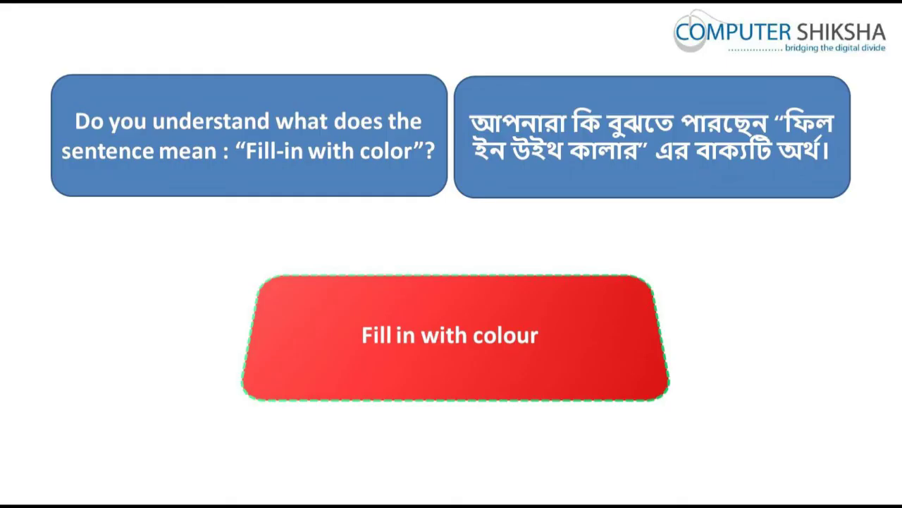
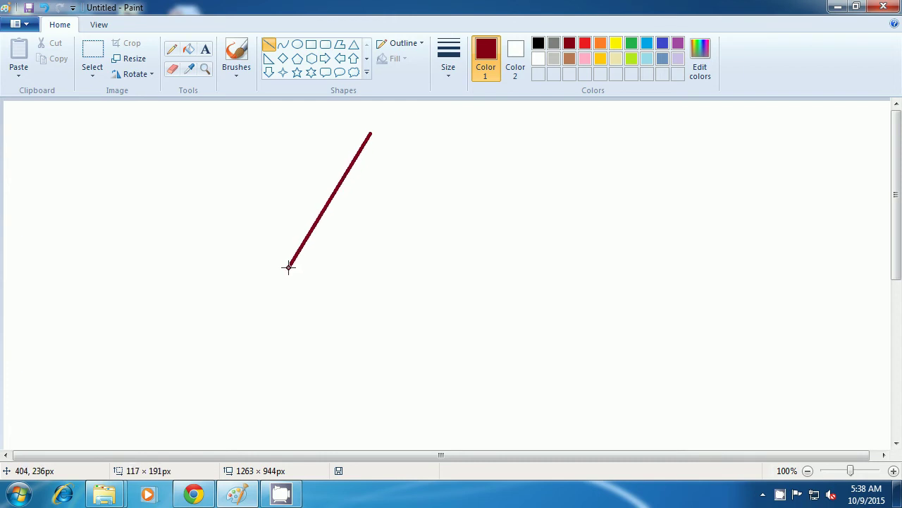
Complete the dark red triangle with a second slanted side from its apex and a base about 253 px wide.
{"action": "left_click", "coordinate": [336, 261]}
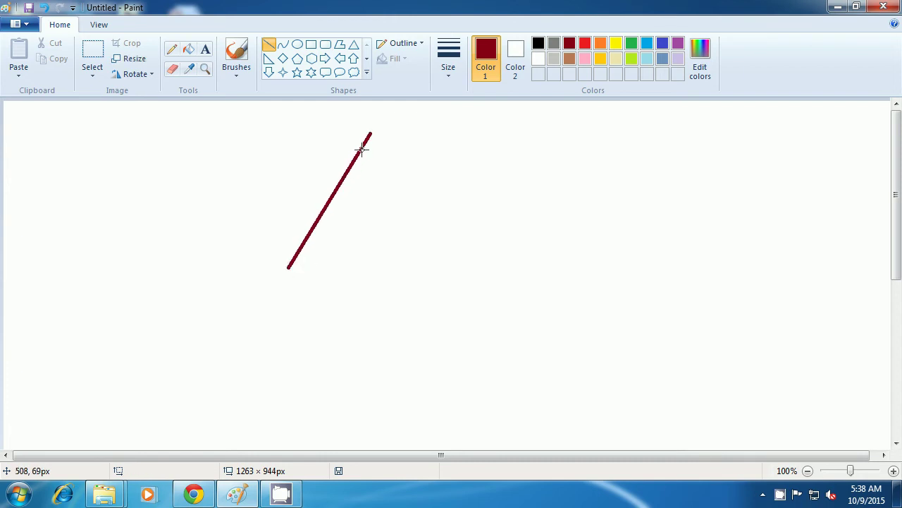
{"action": "left_click_drag", "start_coordinate": [371, 133], "coordinate": [464, 265]}
{"action": "left_click", "coordinate": [363, 290]}
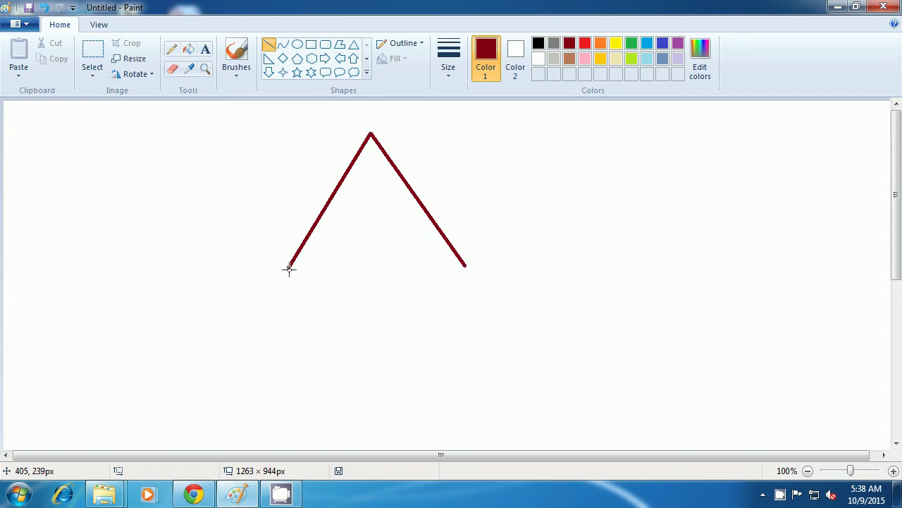
{"action": "left_click_drag", "start_coordinate": [289, 268], "coordinate": [466, 266]}
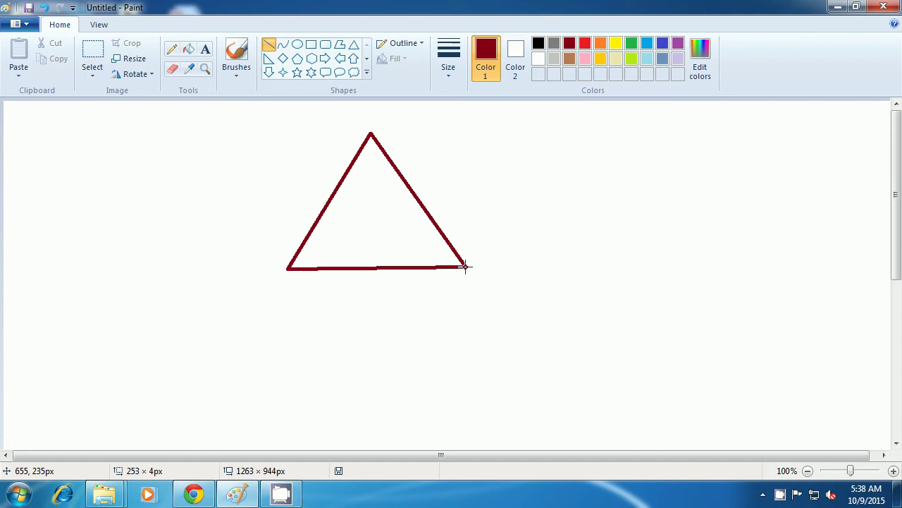
{"action": "left_click", "coordinate": [525, 271]}
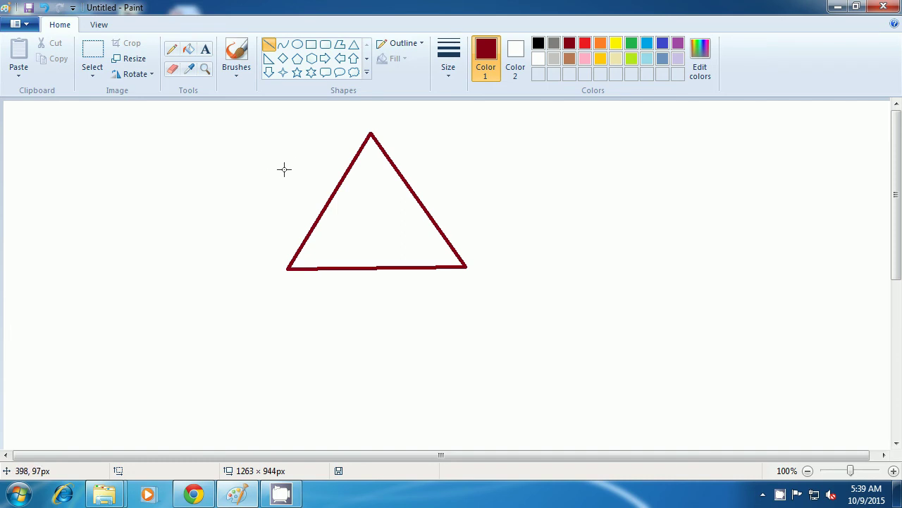
Draw an inverted dark red triangle overlapping the first, with a top side about 256 px wide, to form a six-pointed star.
{"action": "left_click_drag", "start_coordinate": [282, 167], "coordinate": [463, 167]}
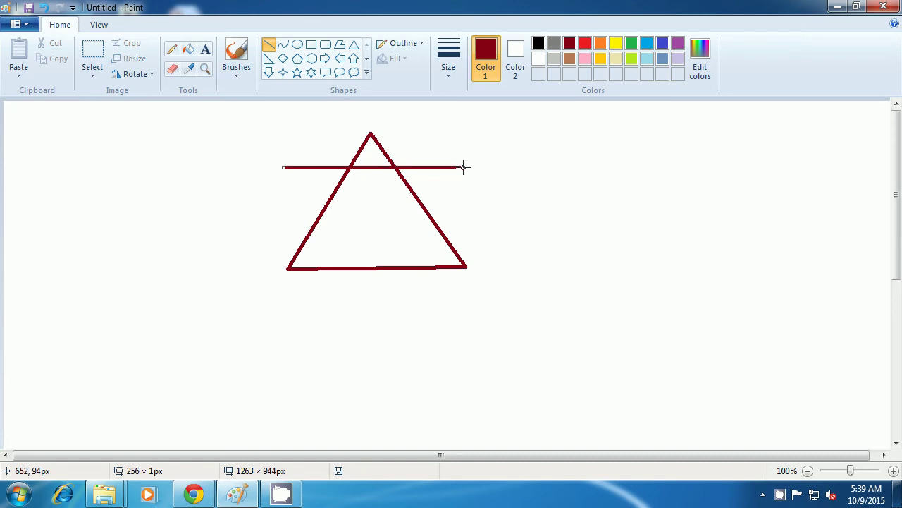
{"action": "left_click", "coordinate": [507, 174]}
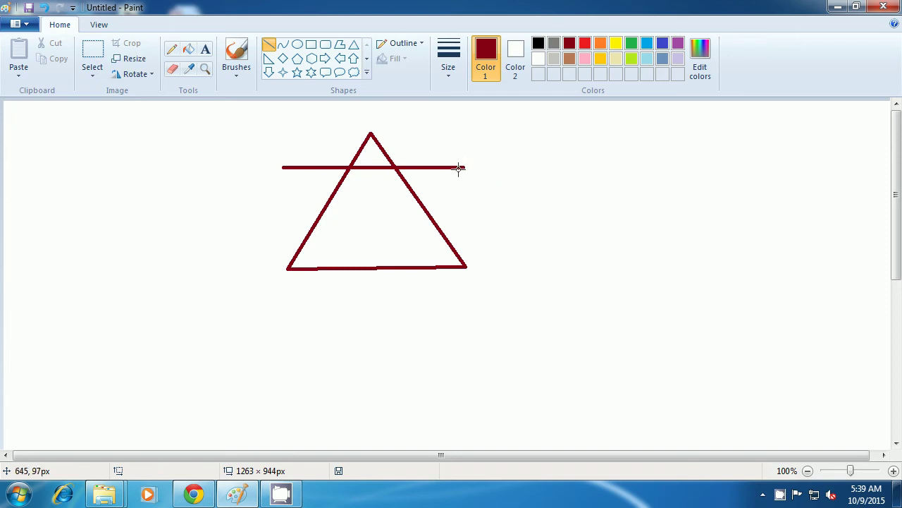
{"action": "mouse_move", "coordinate": [463, 167]}
{"action": "left_mouse_down"}
{"action": "mouse_move", "coordinate": [427, 218]}
{"action": "mouse_move", "coordinate": [414, 288]}
{"action": "mouse_move", "coordinate": [380, 304]}
{"action": "left_mouse_up"}
{"action": "left_click", "coordinate": [411, 317]}
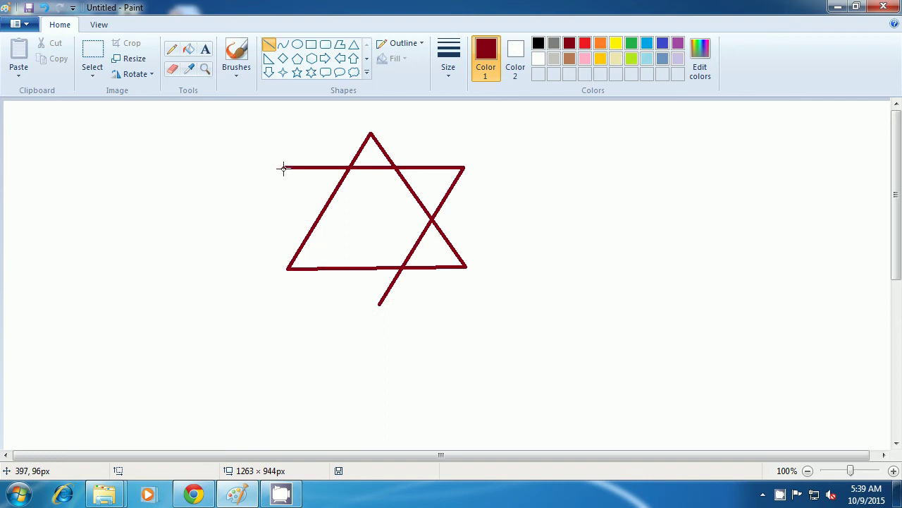
{"action": "mouse_move", "coordinate": [284, 167]}
{"action": "left_mouse_down"}
{"action": "mouse_move", "coordinate": [365, 268]}
{"action": "mouse_move", "coordinate": [379, 303]}
{"action": "left_mouse_up"}
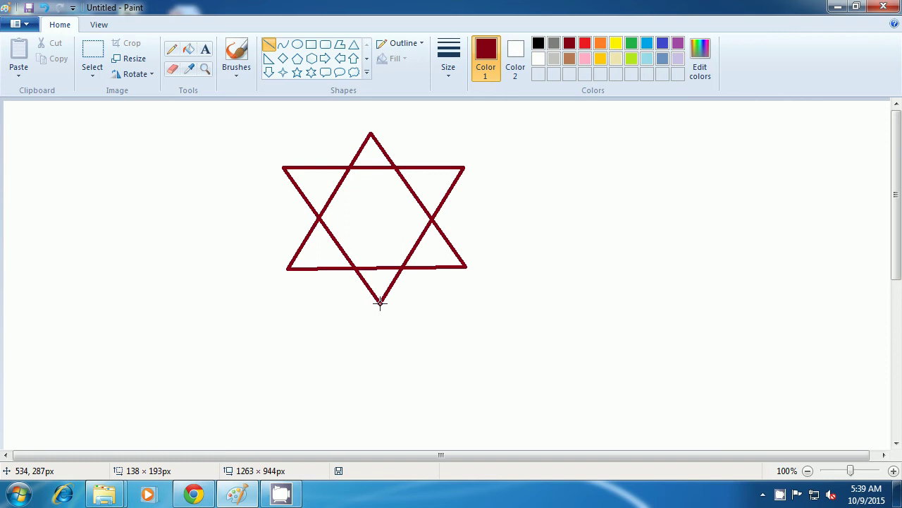
{"action": "left_click", "coordinate": [436, 304]}
Fill the central hexagon of the star with orange.
{"action": "left_click", "coordinate": [188, 51]}
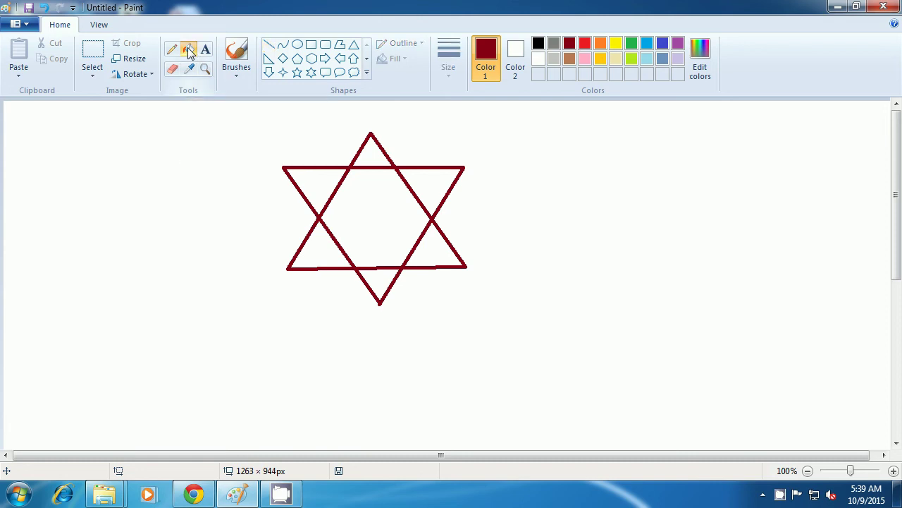
{"action": "left_click", "coordinate": [599, 47]}
{"action": "left_click", "coordinate": [377, 212]}
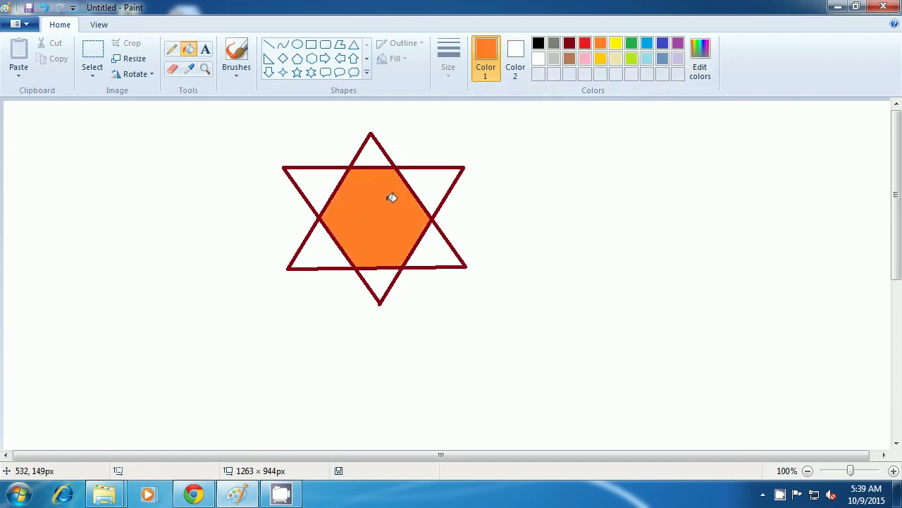
Fill the star's four side points: lime upper left, light turquoise lower left, green lower right and turquoise upper right.
{"action": "left_click", "coordinate": [631, 60]}
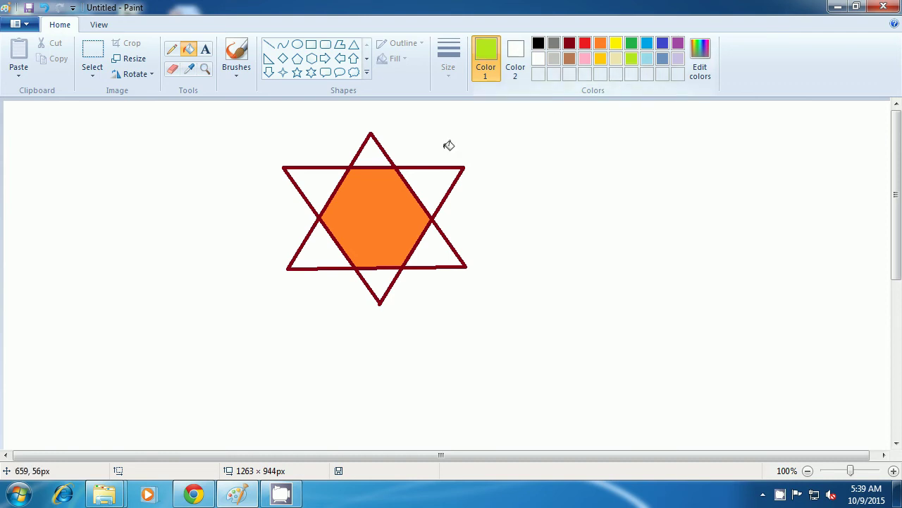
{"action": "left_click", "coordinate": [324, 186]}
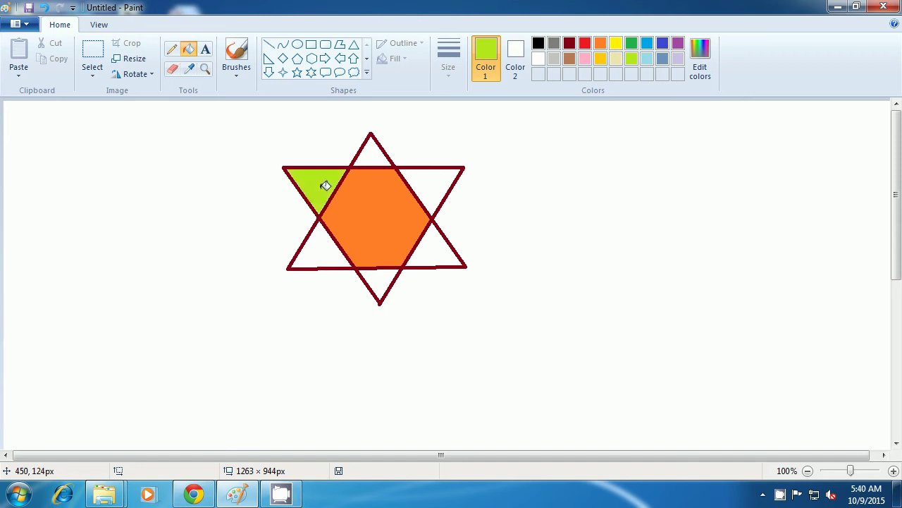
{"action": "left_click", "coordinate": [646, 60]}
{"action": "left_click", "coordinate": [323, 249]}
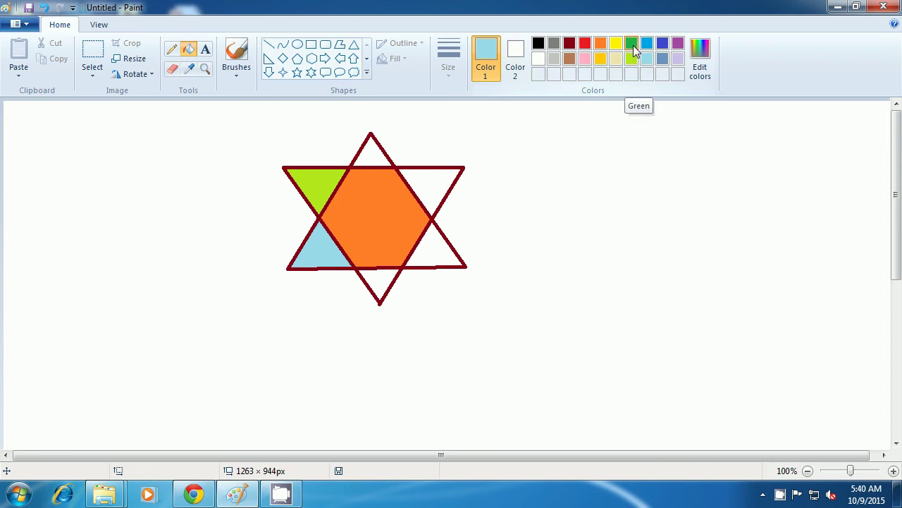
{"action": "left_click", "coordinate": [632, 46]}
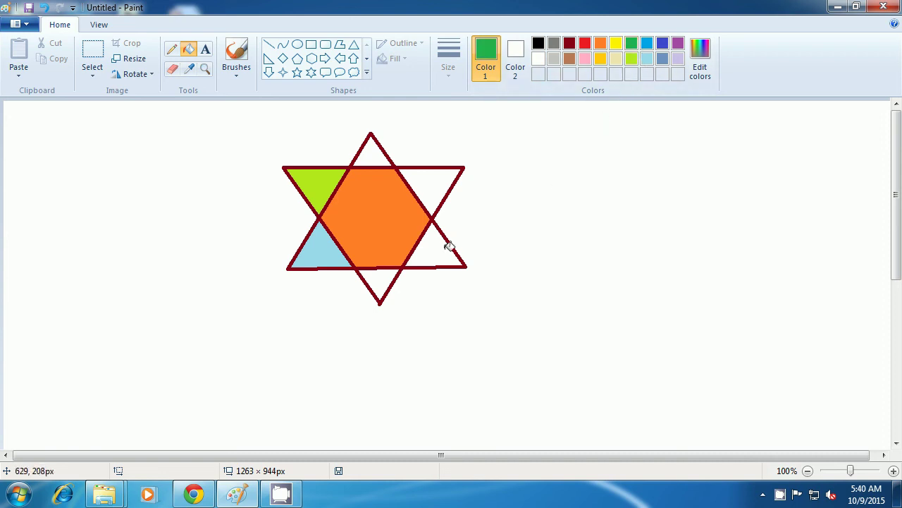
{"action": "left_click", "coordinate": [438, 250]}
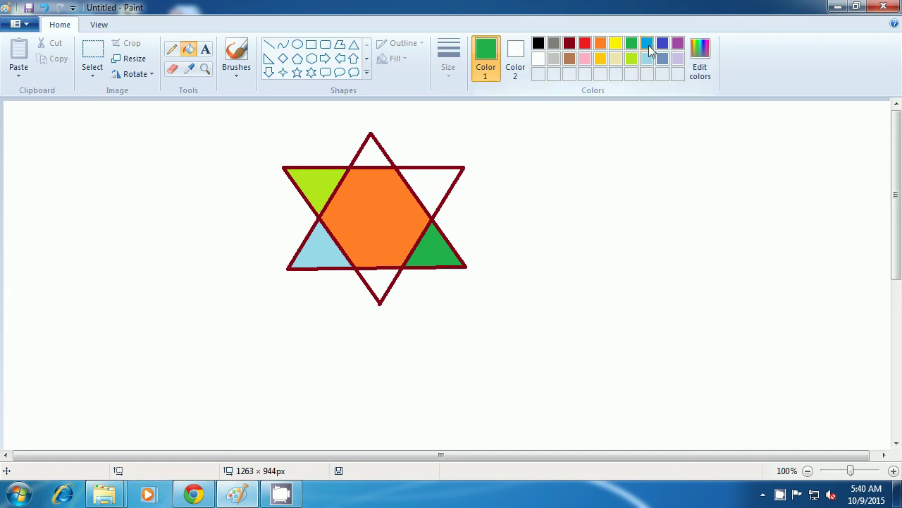
{"action": "left_click", "coordinate": [650, 50]}
{"action": "left_click", "coordinate": [438, 184]}
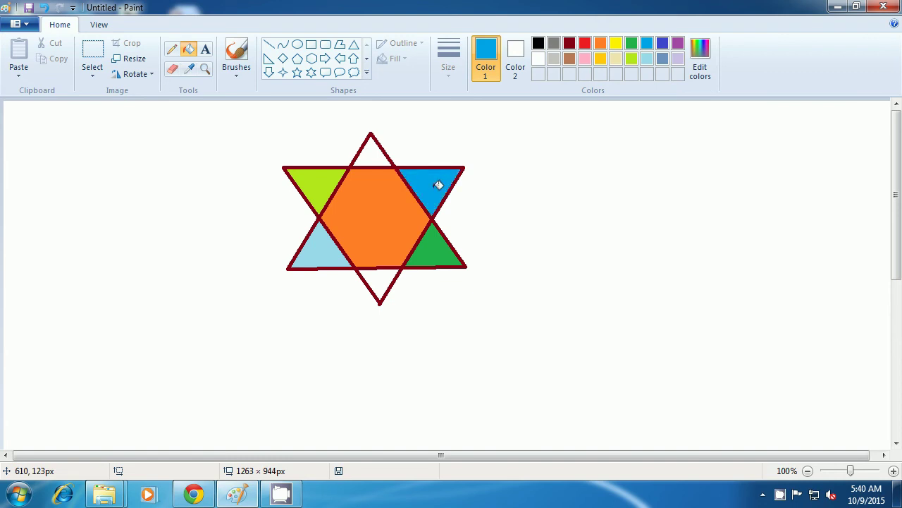
Fill the star's top and bottom points with rose pink.
{"action": "left_click", "coordinate": [584, 61]}
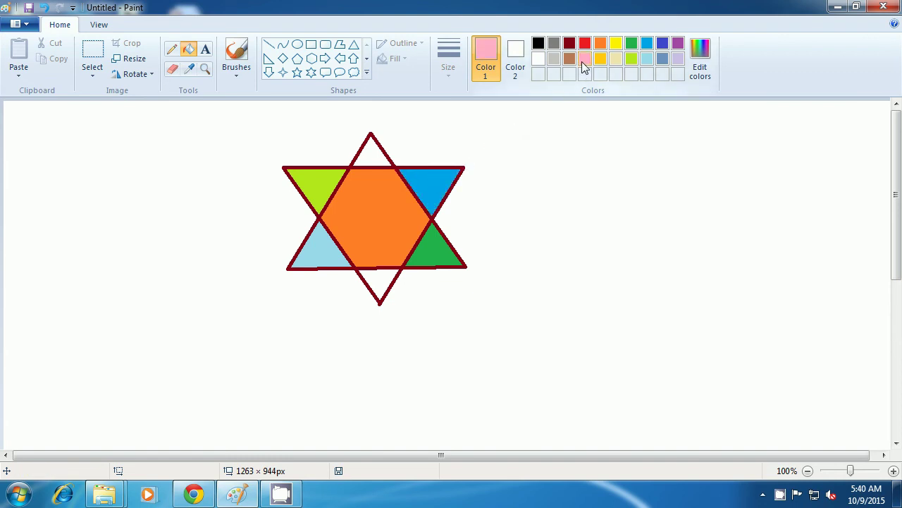
{"action": "left_click", "coordinate": [374, 145]}
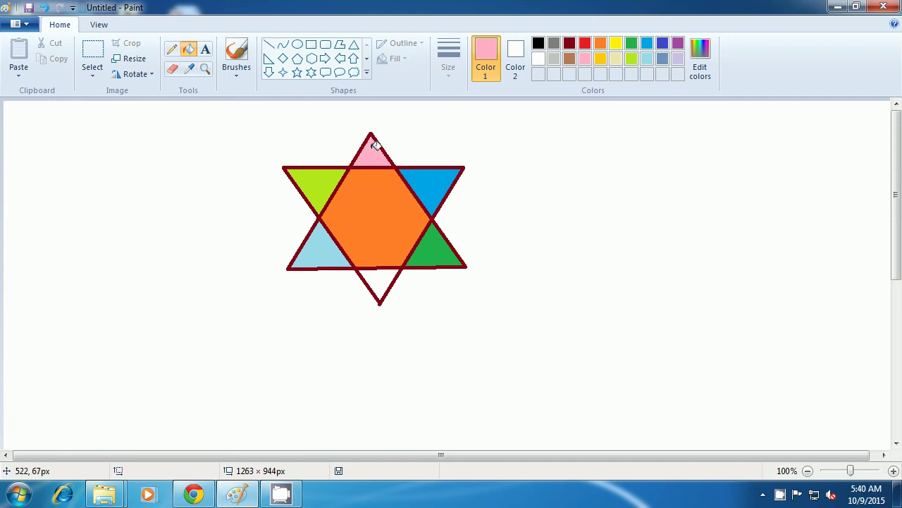
{"action": "left_click", "coordinate": [384, 285]}
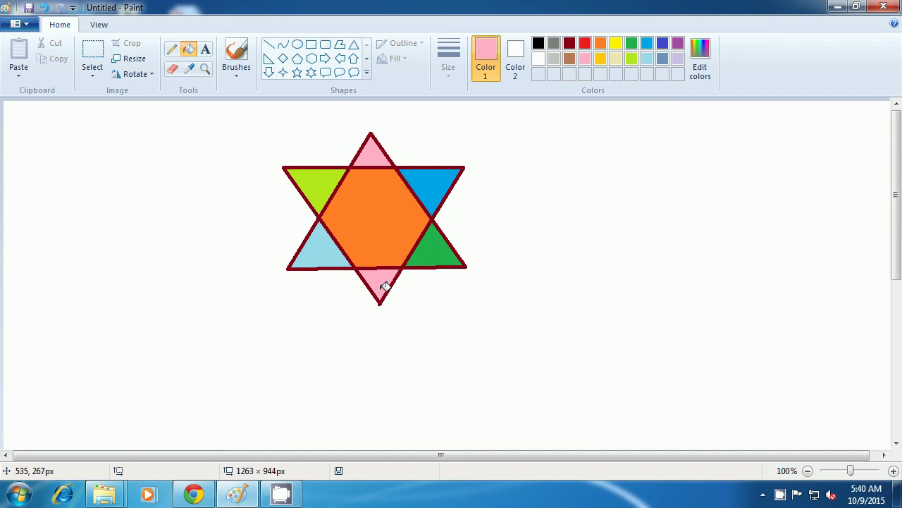
{"action": "left_click", "coordinate": [781, 496]}
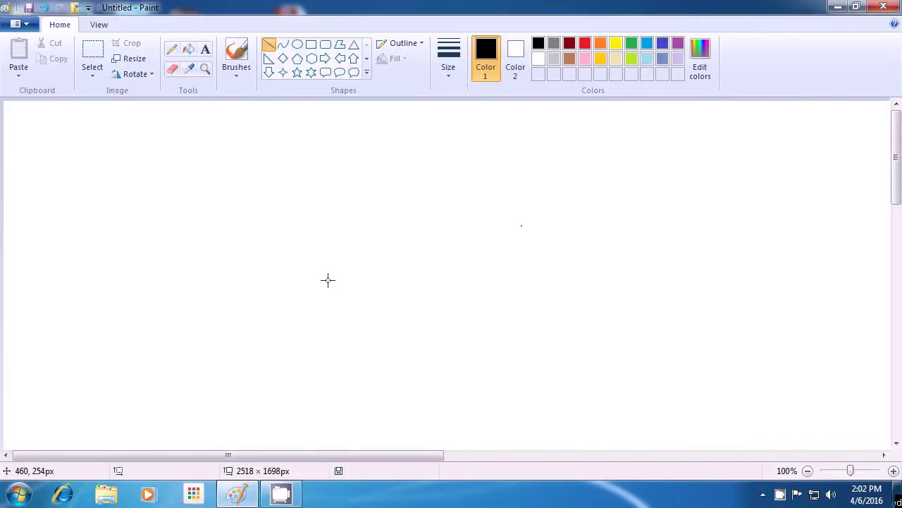
Draw a black triangular roof with the Line tool, its left slope about 131 × 110 px and its base about 242 px wide.
{"action": "left_click", "coordinate": [266, 46]}
{"action": "left_click_drag", "start_coordinate": [381, 149], "coordinate": [290, 225]}
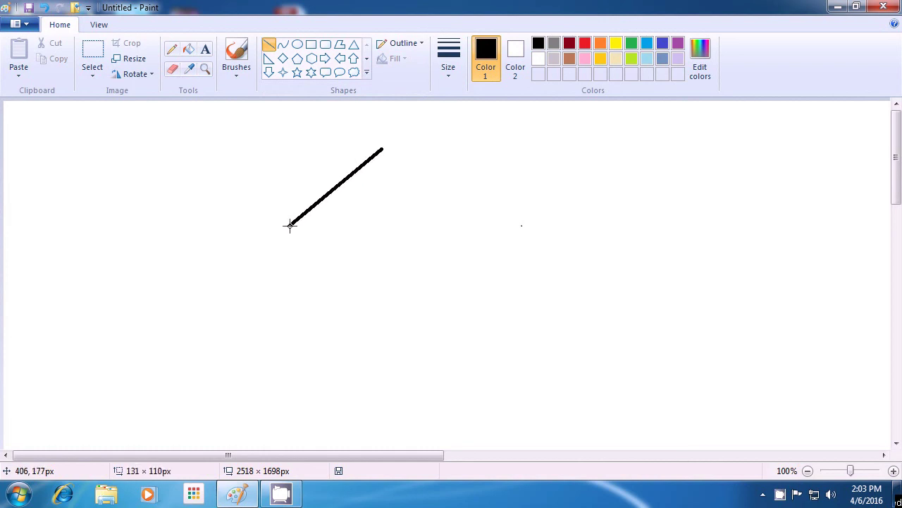
{"action": "left_click", "coordinate": [336, 215]}
{"action": "left_click_drag", "start_coordinate": [380, 150], "coordinate": [459, 222]}
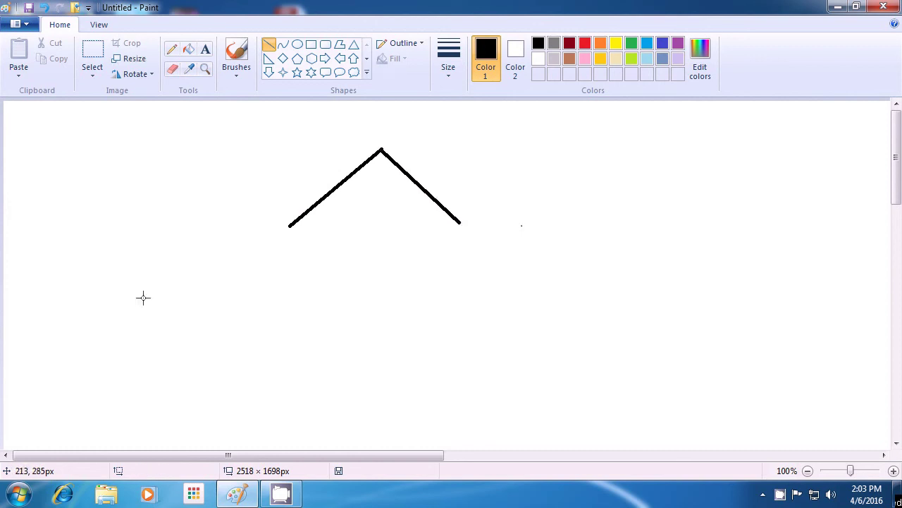
{"action": "mouse_move", "coordinate": [290, 225]}
{"action": "left_mouse_down"}
{"action": "mouse_move", "coordinate": [288, 357]}
{"action": "mouse_move", "coordinate": [289, 239]}
{"action": "mouse_move", "coordinate": [360, 223]}
{"action": "mouse_move", "coordinate": [460, 223]}
{"action": "left_mouse_up"}
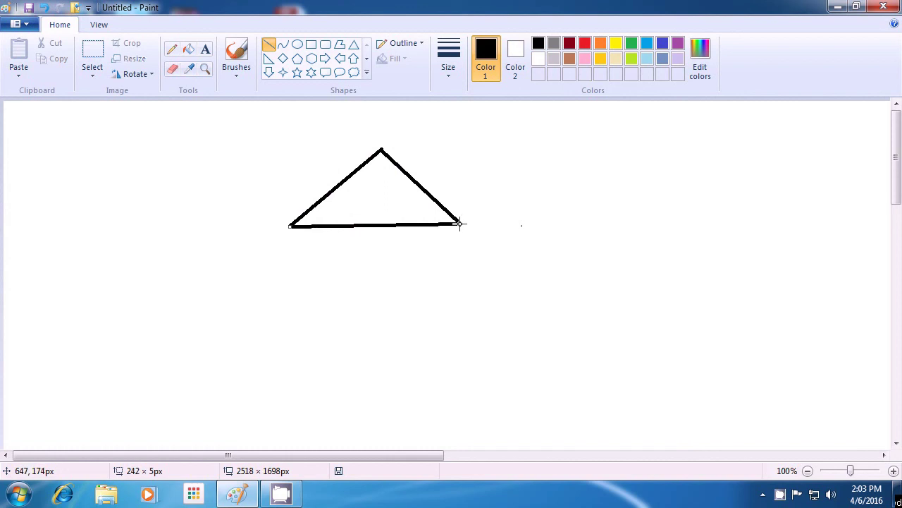
{"action": "left_click", "coordinate": [512, 217]}
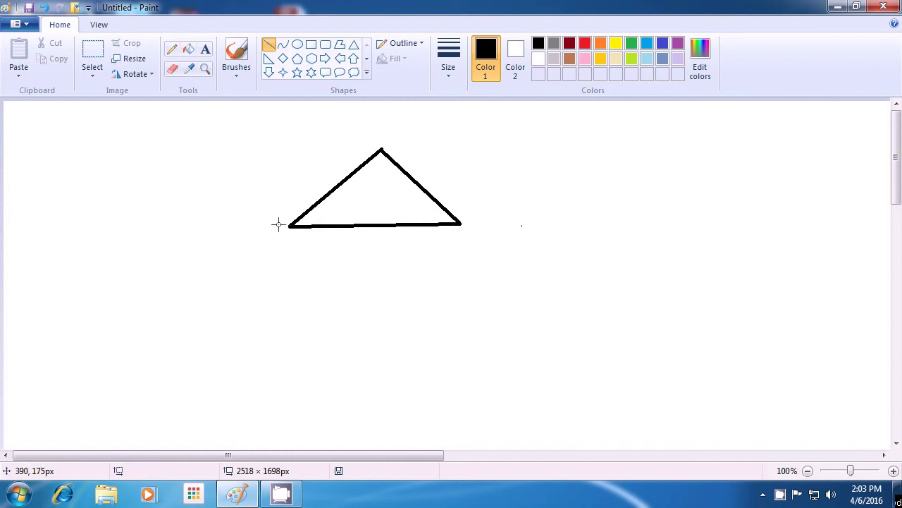
Draw the house body under the roof with a left wall, a bottom line and a right wall joining the roof's corners.
{"action": "left_click_drag", "start_coordinate": [290, 226], "coordinate": [291, 365]}
{"action": "left_click", "coordinate": [409, 331]}
{"action": "left_click_drag", "start_coordinate": [290, 365], "coordinate": [462, 366]}
{"action": "left_click", "coordinate": [496, 338]}
{"action": "left_click_drag", "start_coordinate": [459, 223], "coordinate": [462, 364]}
{"action": "left_click", "coordinate": [506, 357]}
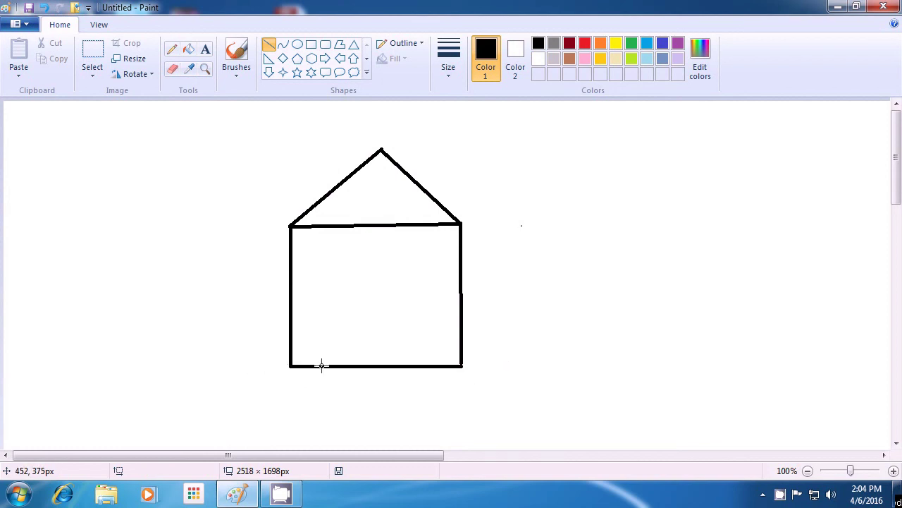
Draw a rectangular door standing on the house's bottom line, near its left wall.
{"action": "mouse_move", "coordinate": [323, 364]}
{"action": "left_mouse_down"}
{"action": "mouse_move", "coordinate": [326, 305]}
{"action": "mouse_move", "coordinate": [360, 309]}
{"action": "mouse_move", "coordinate": [361, 366]}
{"action": "left_mouse_up"}
{"action": "left_click", "coordinate": [383, 348]}
{"action": "mouse_move", "coordinate": [330, 342]}
{"action": "left_mouse_down"}
{"action": "mouse_move", "coordinate": [330, 331]}
{"action": "mouse_move", "coordinate": [341, 340]}
{"action": "left_mouse_up"}
{"action": "left_click", "coordinate": [346, 331]}
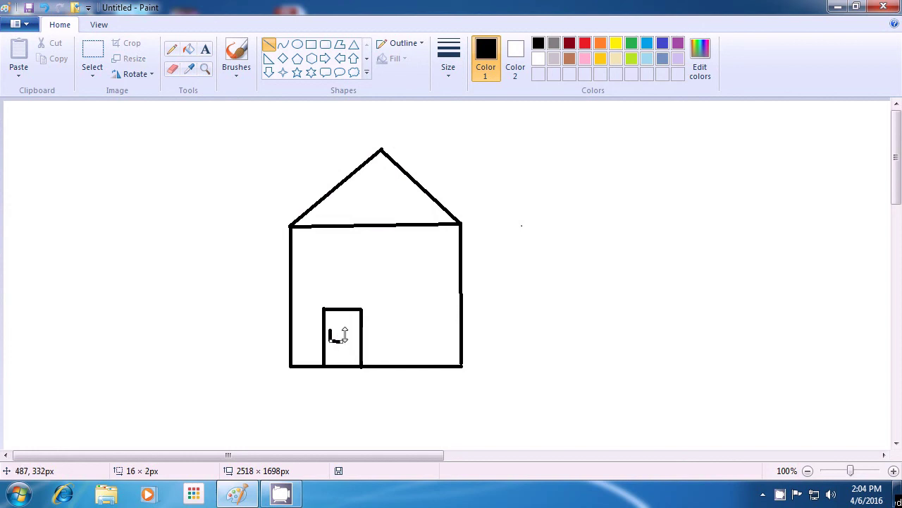
{"action": "key", "text": "ctrl+z"}
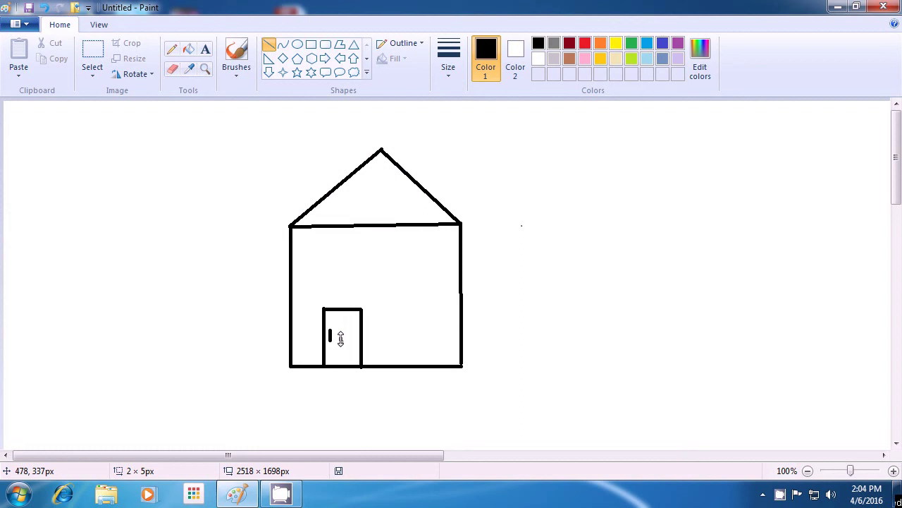
{"action": "left_click_drag", "start_coordinate": [330, 340], "coordinate": [339, 340]}
{"action": "key", "text": "ctrl+z"}
Draw a small square window inside the door with straight lines, undoing any misplaced line.
{"action": "left_click", "coordinate": [329, 339]}
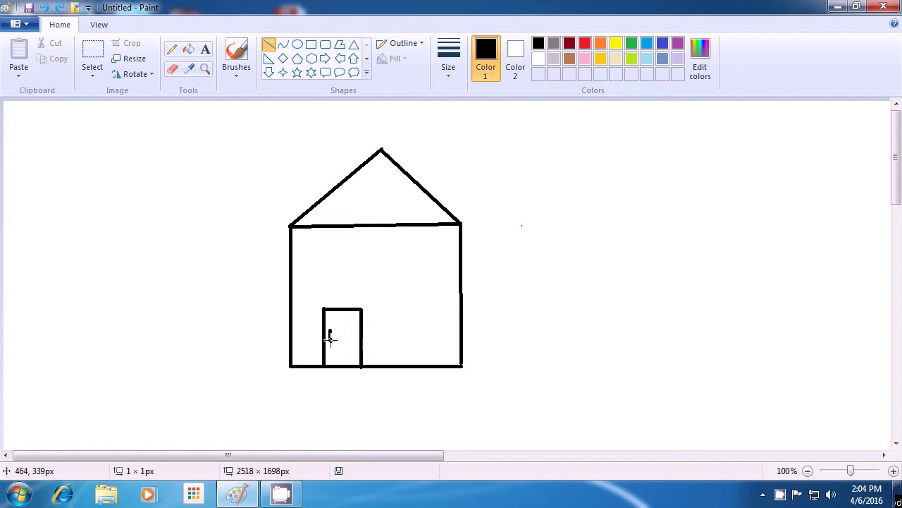
{"action": "mouse_move", "coordinate": [329, 339]}
{"action": "left_mouse_down"}
{"action": "mouse_move", "coordinate": [355, 339]}
{"action": "mouse_move", "coordinate": [333, 330]}
{"action": "mouse_move", "coordinate": [350, 329]}
{"action": "left_mouse_up"}
{"action": "key", "text": "ctrl+z"}
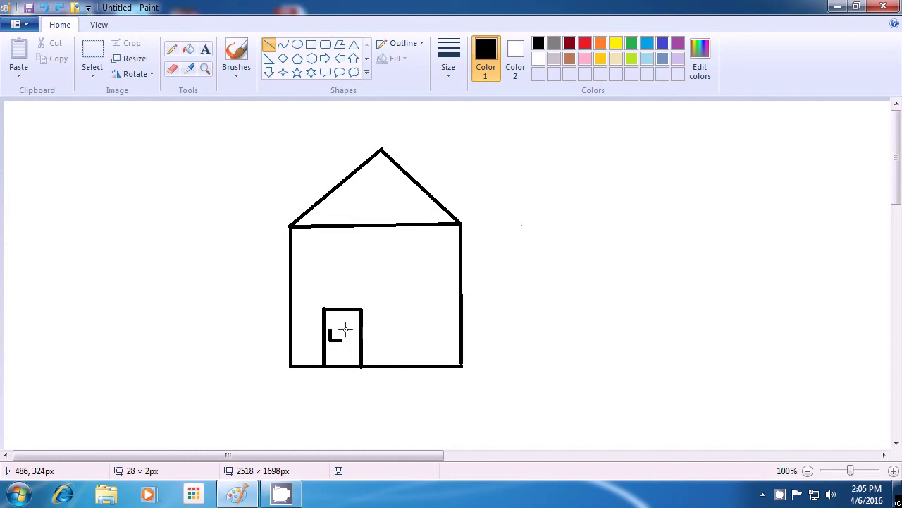
{"action": "left_click", "coordinate": [330, 330]}
{"action": "mouse_move", "coordinate": [330, 330]}
{"action": "left_mouse_down"}
{"action": "mouse_move", "coordinate": [351, 330]}
{"action": "mouse_move", "coordinate": [341, 340]}
{"action": "left_mouse_up"}
{"action": "left_click", "coordinate": [378, 327]}
{"action": "left_click", "coordinate": [385, 327]}
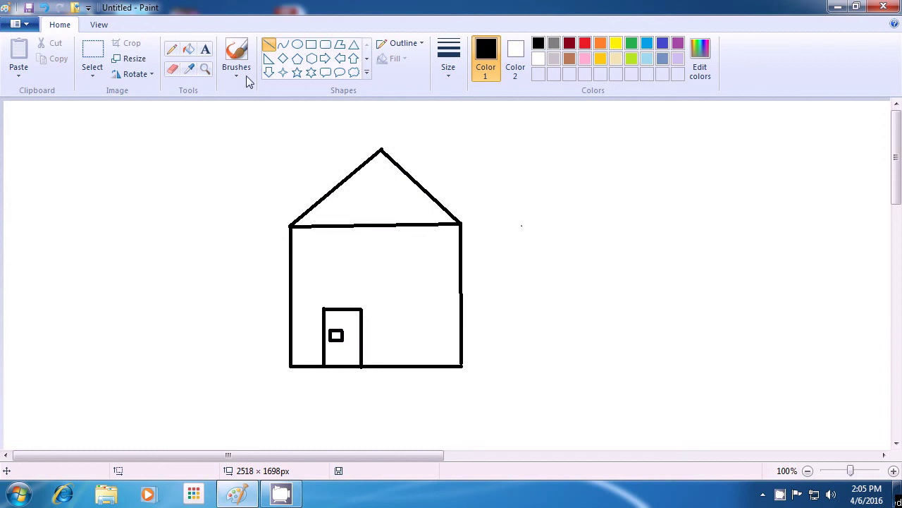
Colour the house with a red roof, a yellow wall, a brown door and a black window in the door.
{"action": "left_click", "coordinate": [191, 54]}
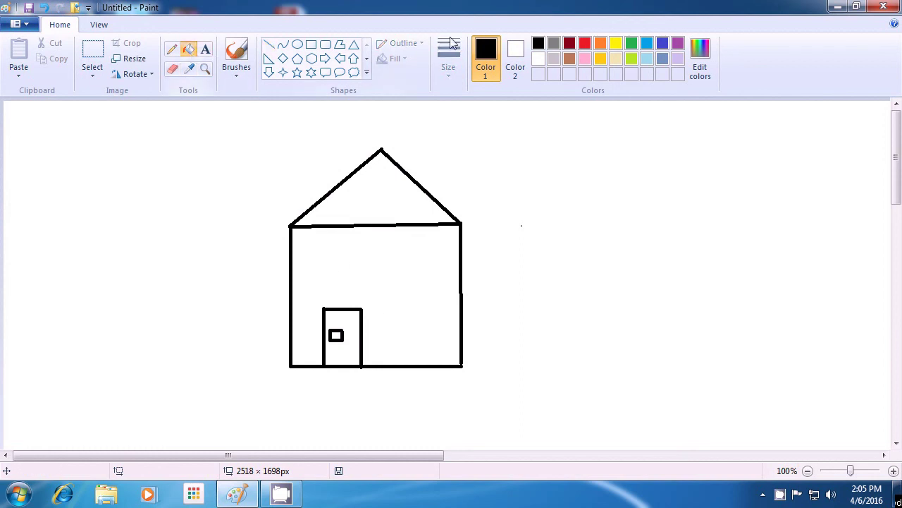
{"action": "left_click", "coordinate": [584, 45]}
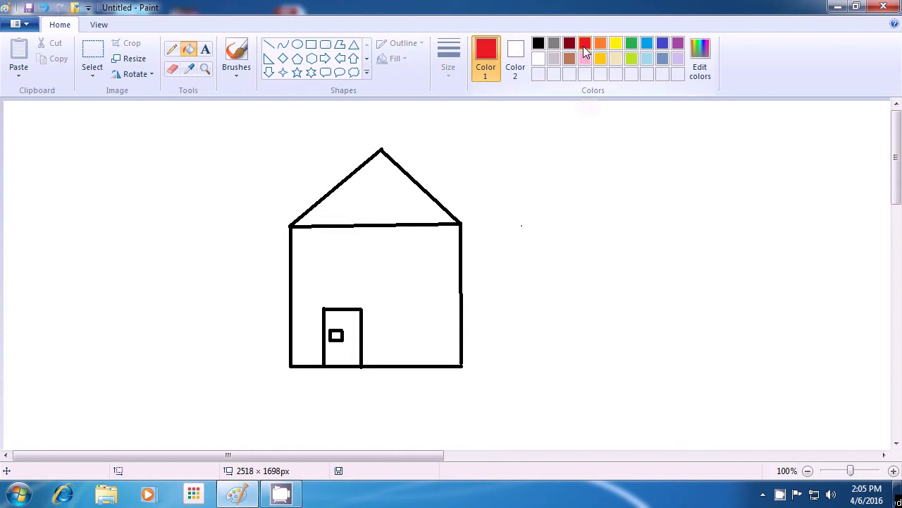
{"action": "left_click", "coordinate": [369, 195]}
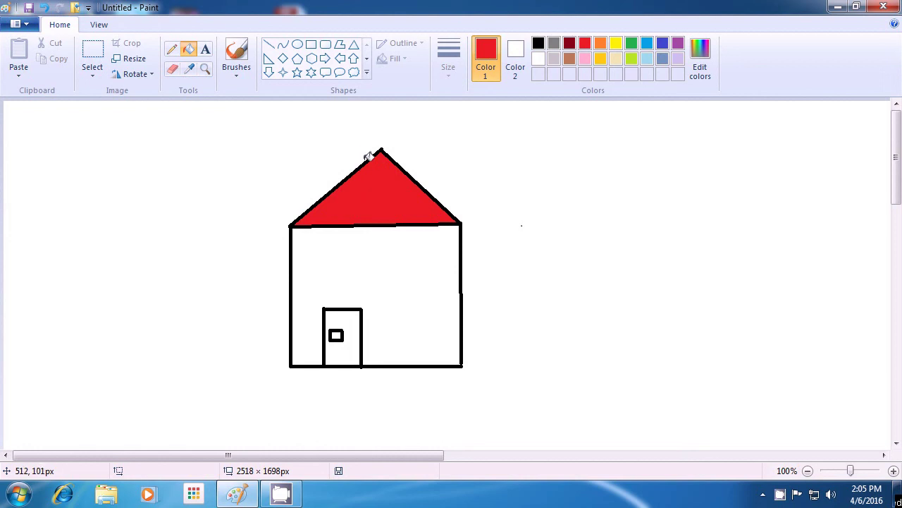
{"action": "left_click", "coordinate": [610, 41]}
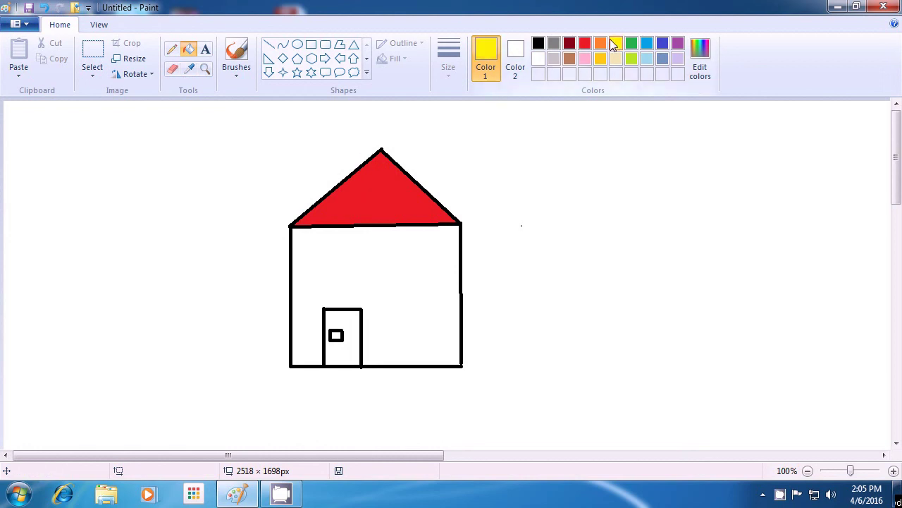
{"action": "left_click", "coordinate": [397, 279]}
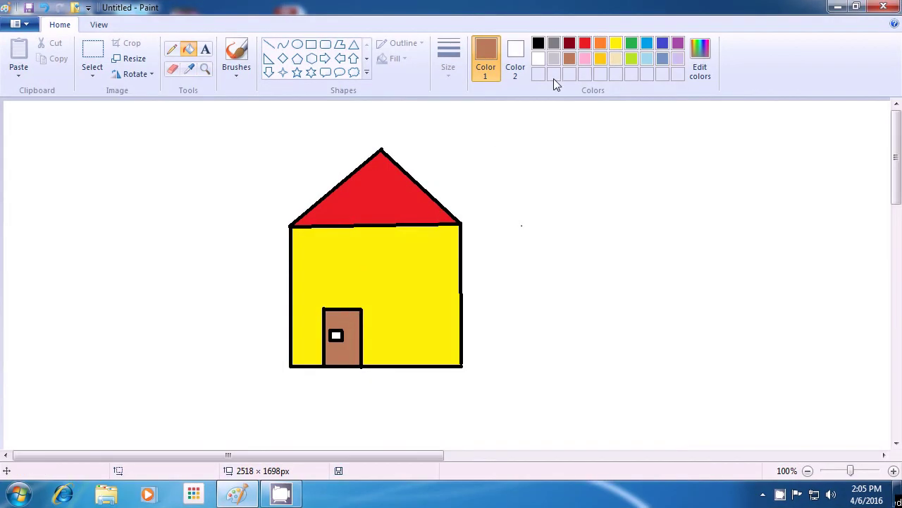
{"action": "left_click", "coordinate": [538, 45]}
{"action": "left_click", "coordinate": [336, 335]}
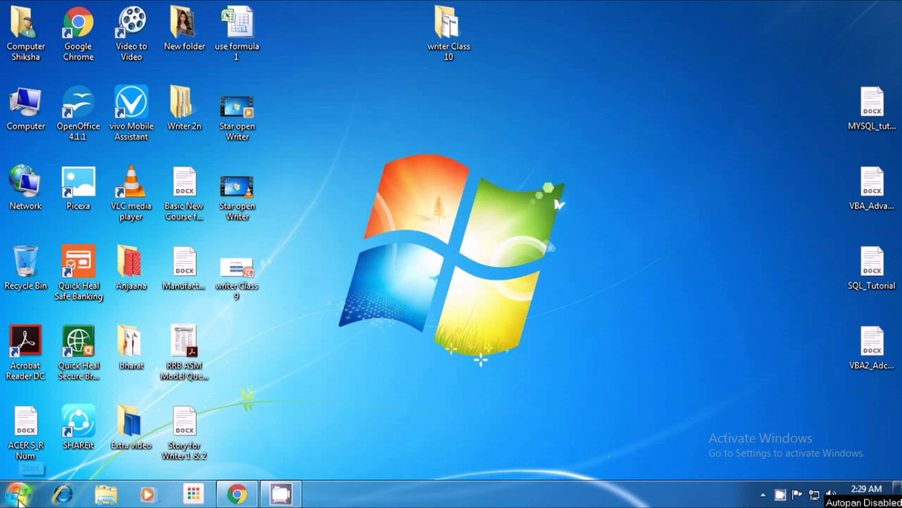
Open the Windows Start menu and locate the Shut down command.
{"action": "left_click", "coordinate": [18, 495]}
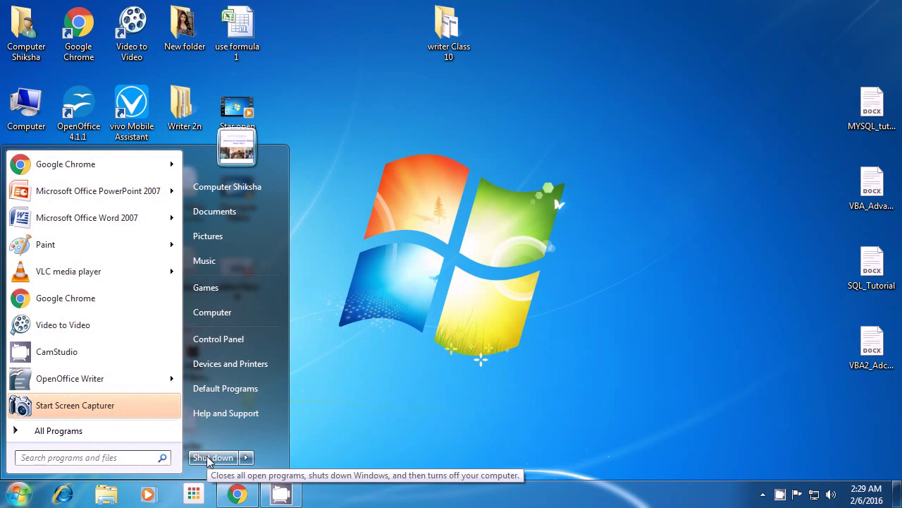
{"action": "right_click", "coordinate": [784, 499]}
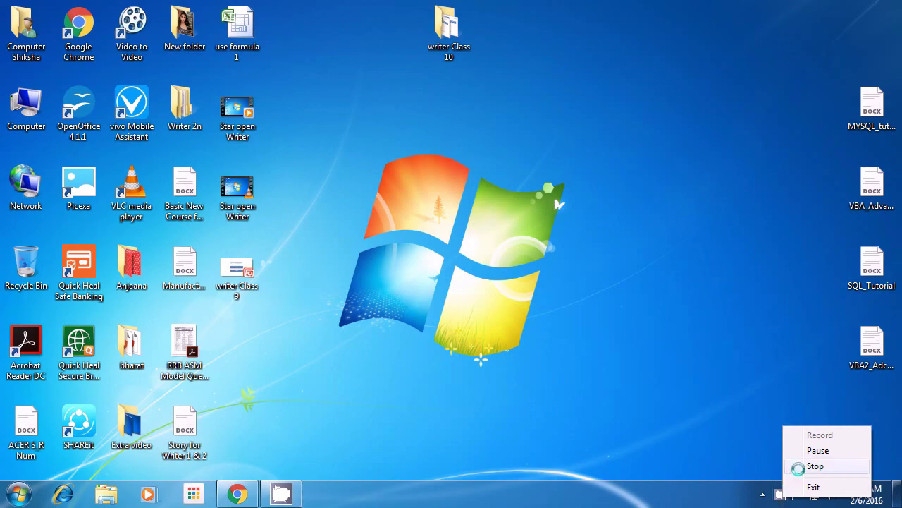